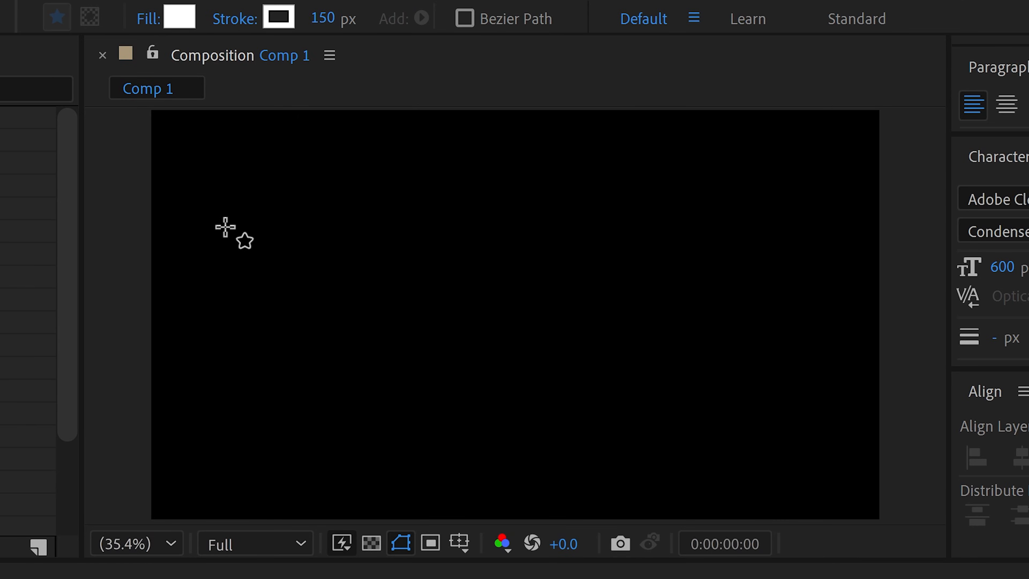
Draw a circle with a 150 px stroke in the composition and set its fill to None.
key("shift")
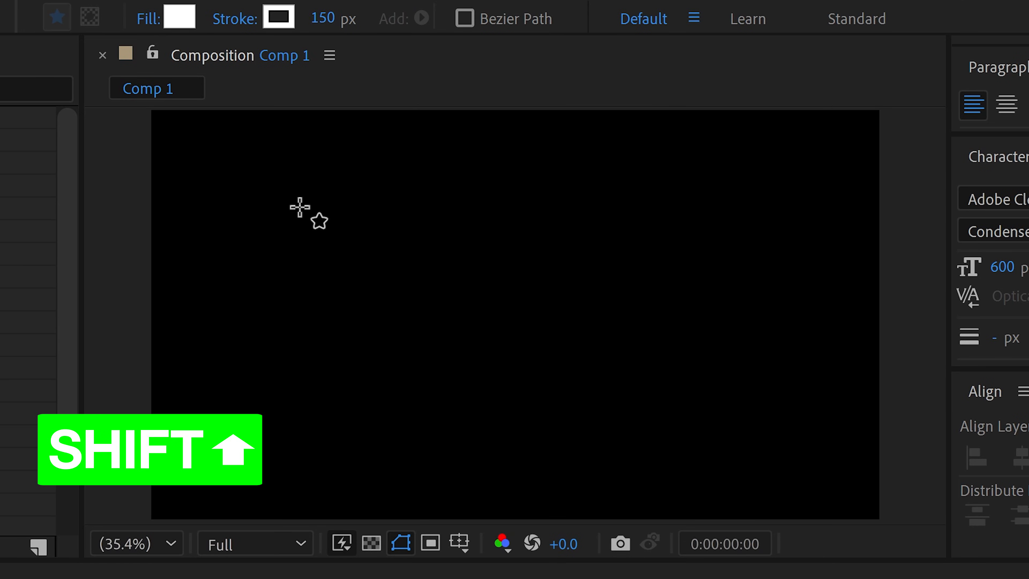
left_click_drag(243, 181, 496, 435)
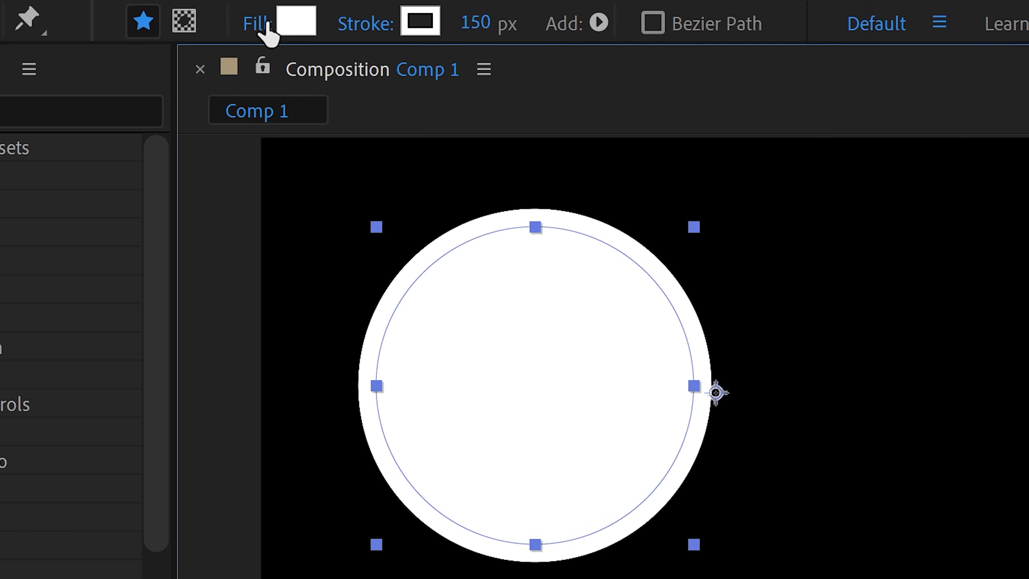
left_click(148, 19)
left_click(327, 397)
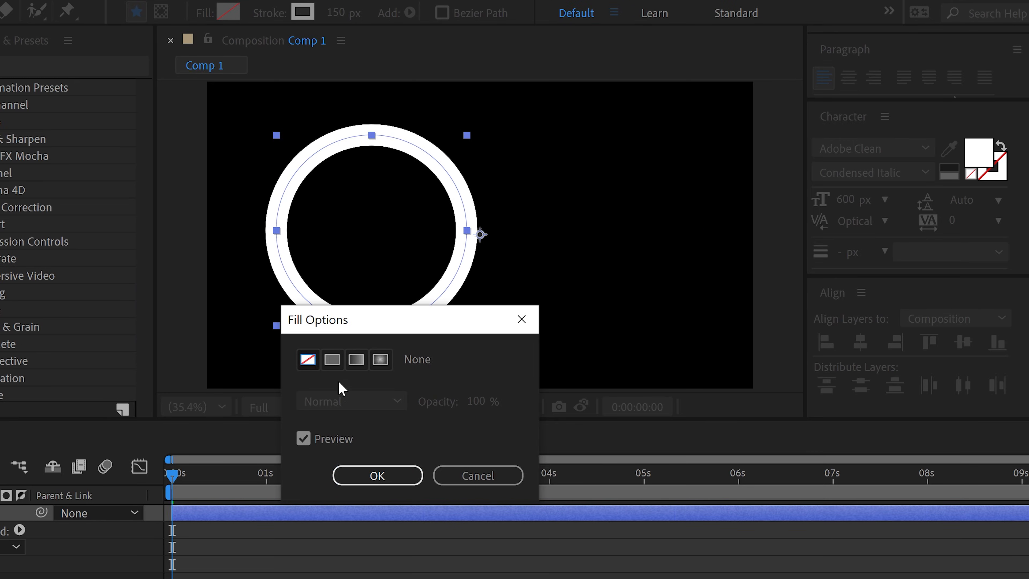
left_click(376, 475)
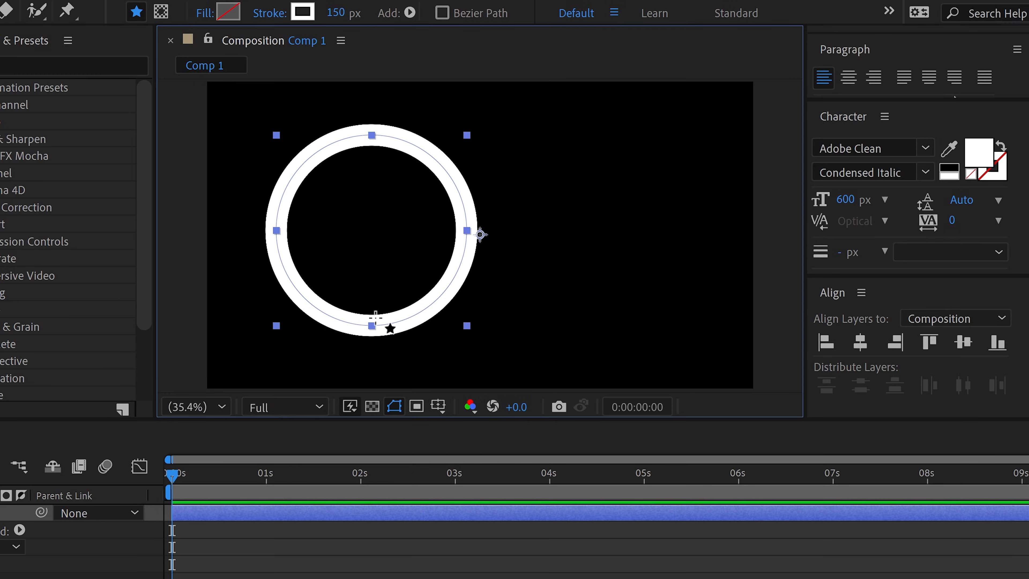
Change the circle's stroke color to dark gray 373737.
left_click(301, 14)
mouse_move(285, 430)
left_mouse_down()
mouse_move(193, 519)
mouse_move(168, 510)
mouse_move(148, 470)
left_mouse_up()
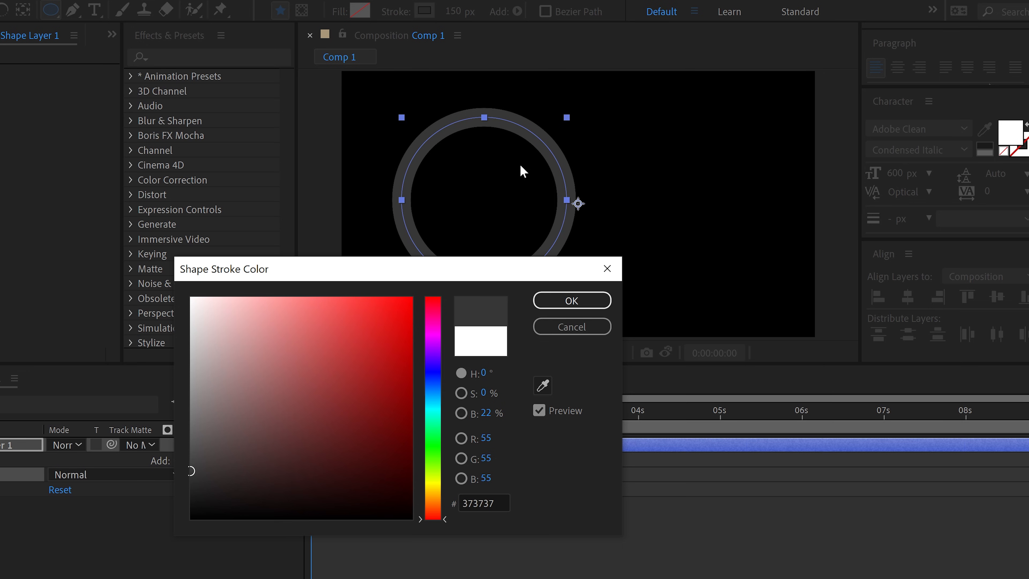
left_click(570, 296)
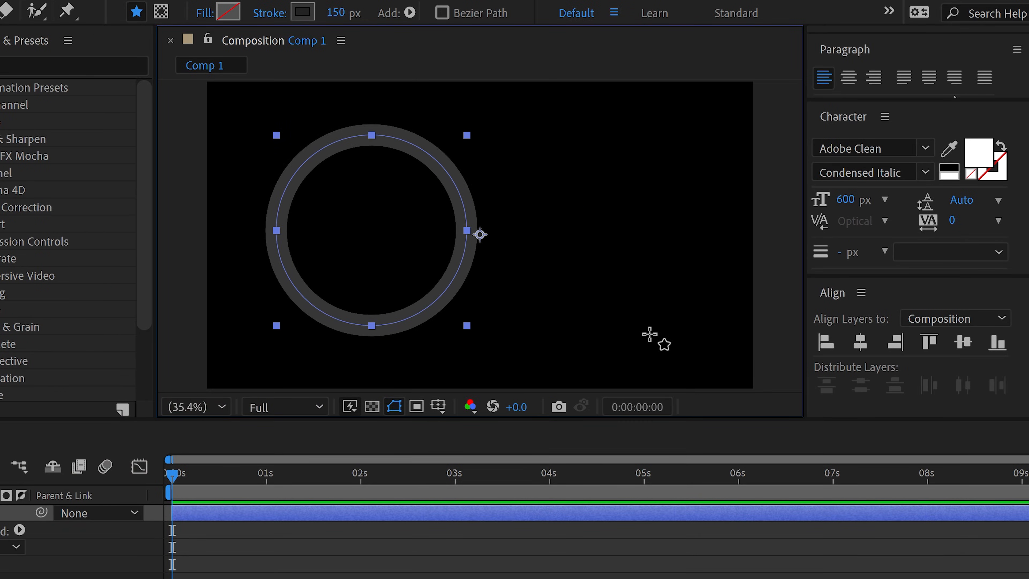
Center the anchor point in the ring and align the ring to the composition's horizontal and vertical center.
key("ctrl+alt+Home")
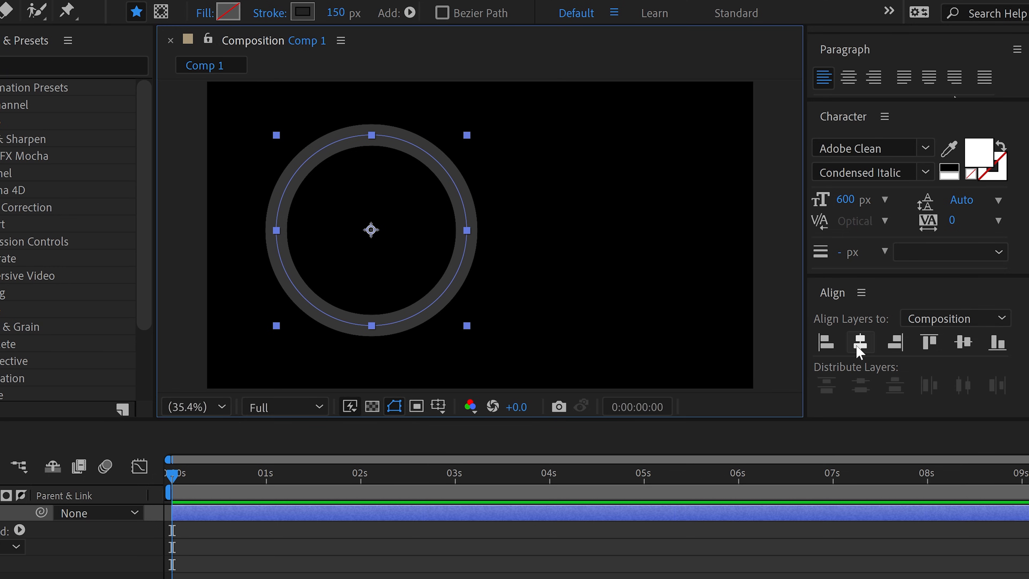
left_click(859, 342)
left_click(963, 341)
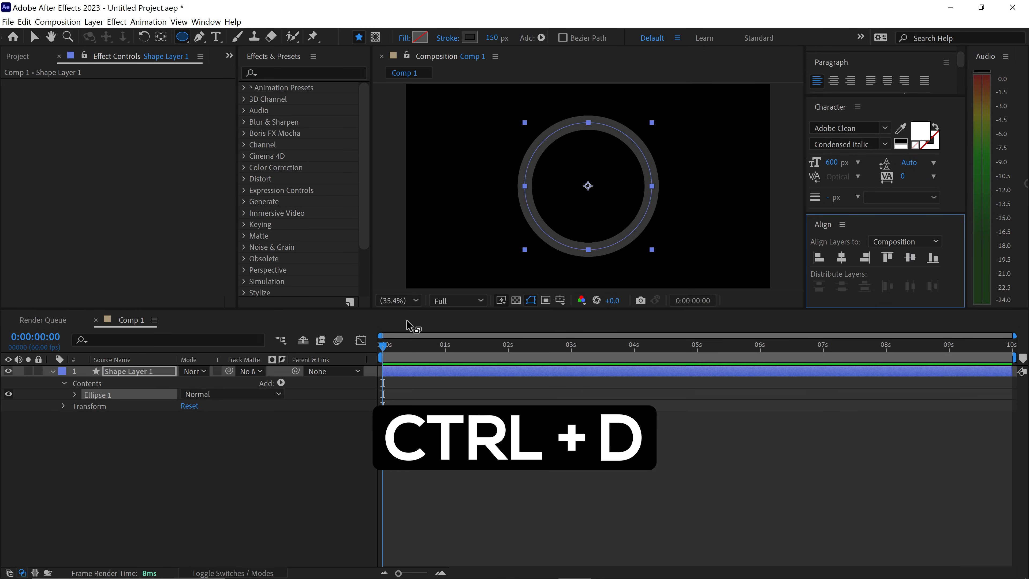
Duplicate the ring layer and set the copy's stroke color to light blue 00C6FF.
key("ctrl+d")
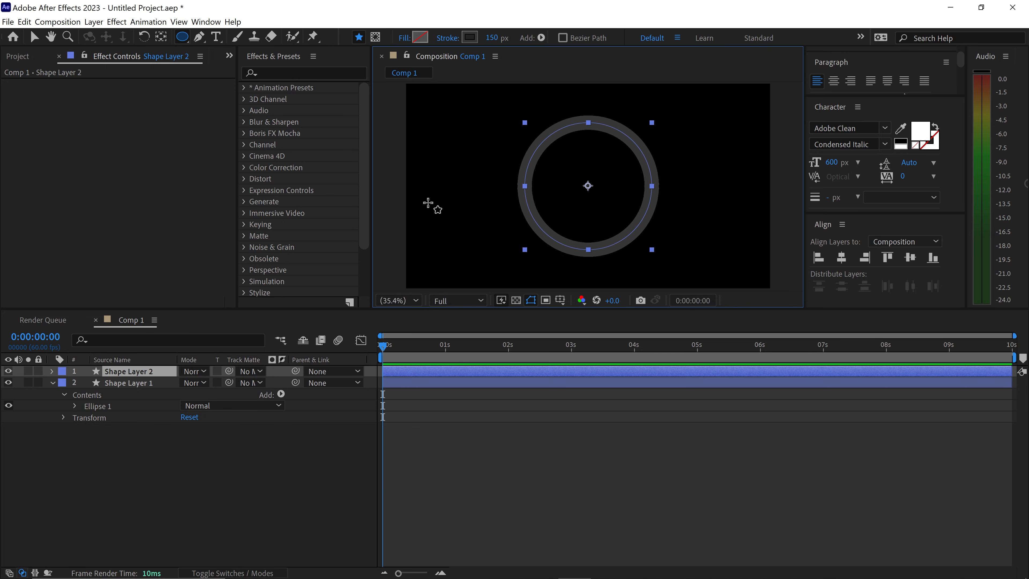
left_click(469, 38)
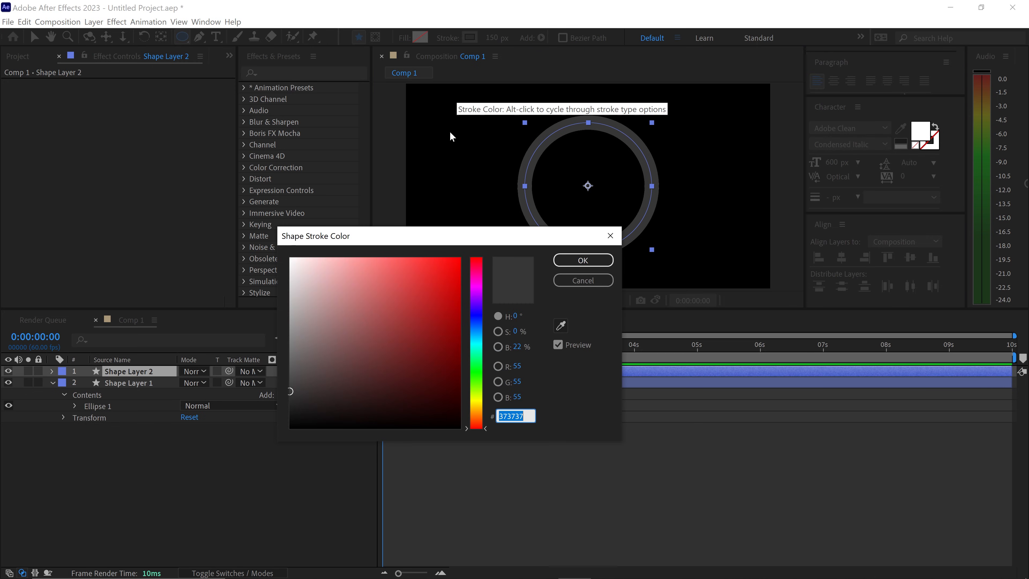
left_click_drag(429, 289, 488, 226)
left_click_drag(482, 315, 479, 336)
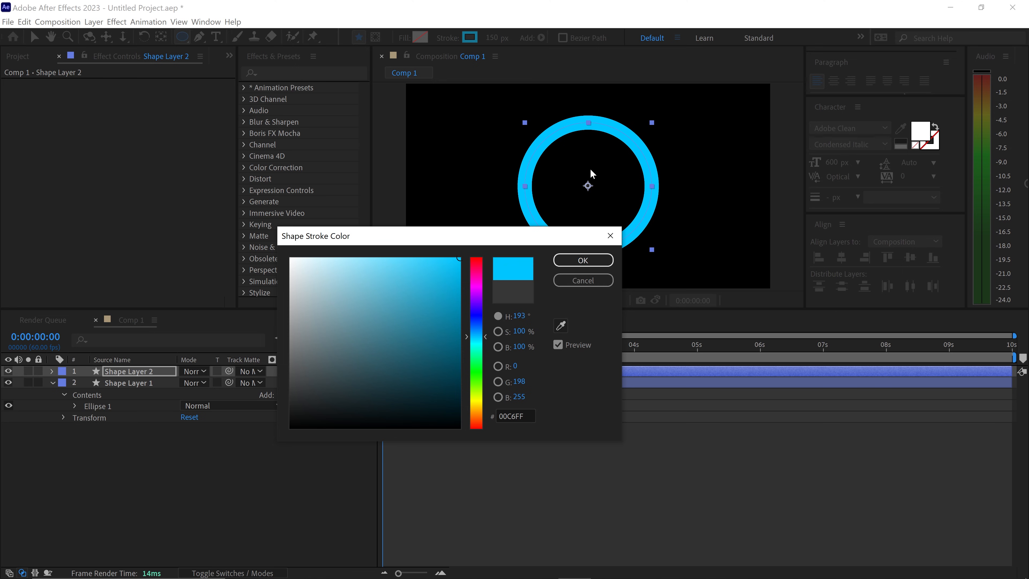
left_click(582, 260)
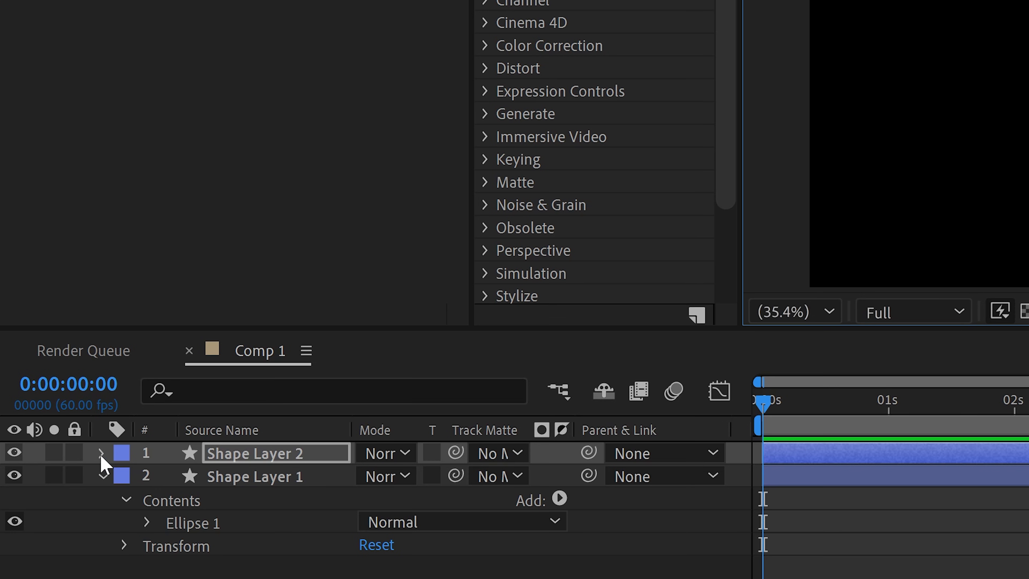
Add a Trim Paths operator to the contents of Shape Layer 2.
left_click(101, 453)
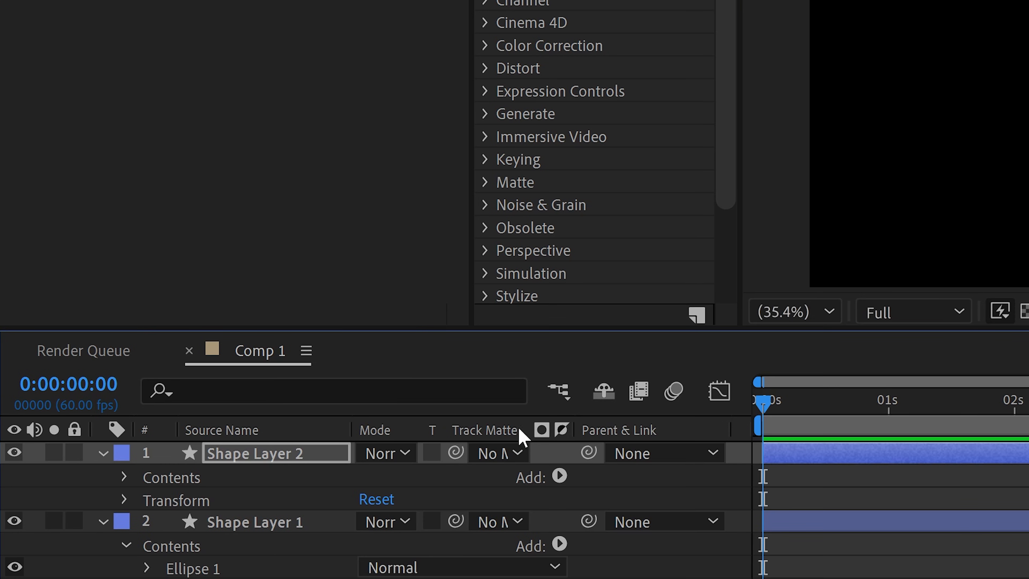
left_click(559, 476)
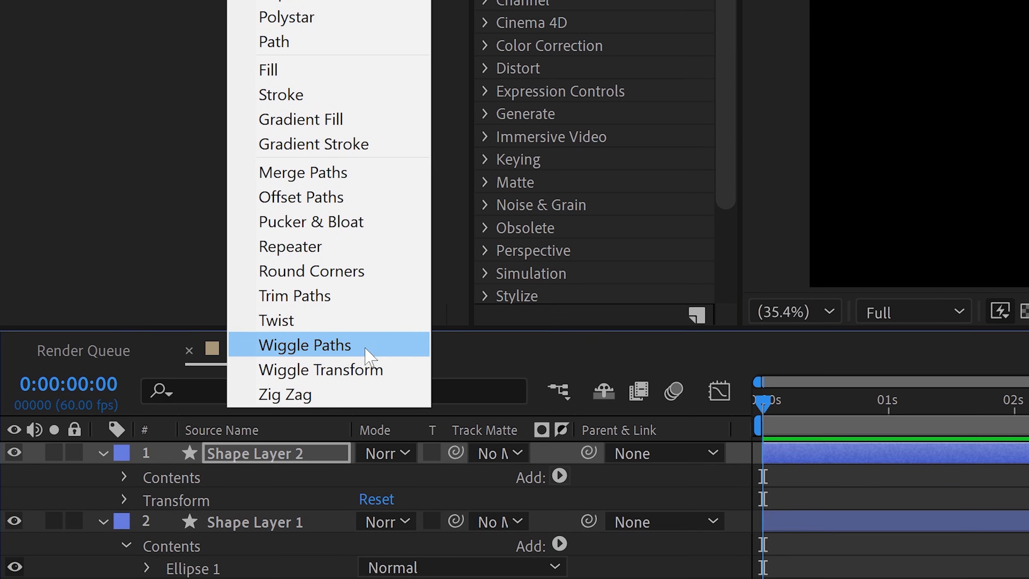
left_click(326, 308)
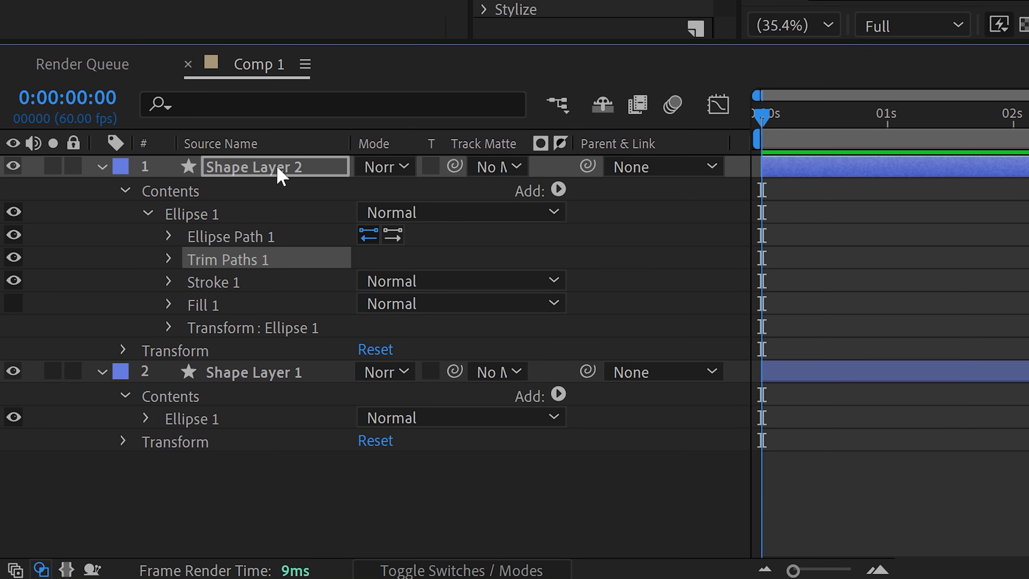
Set the Trim Paths End value to 0% and keyframe it at the start of the timeline.
left_click(169, 258)
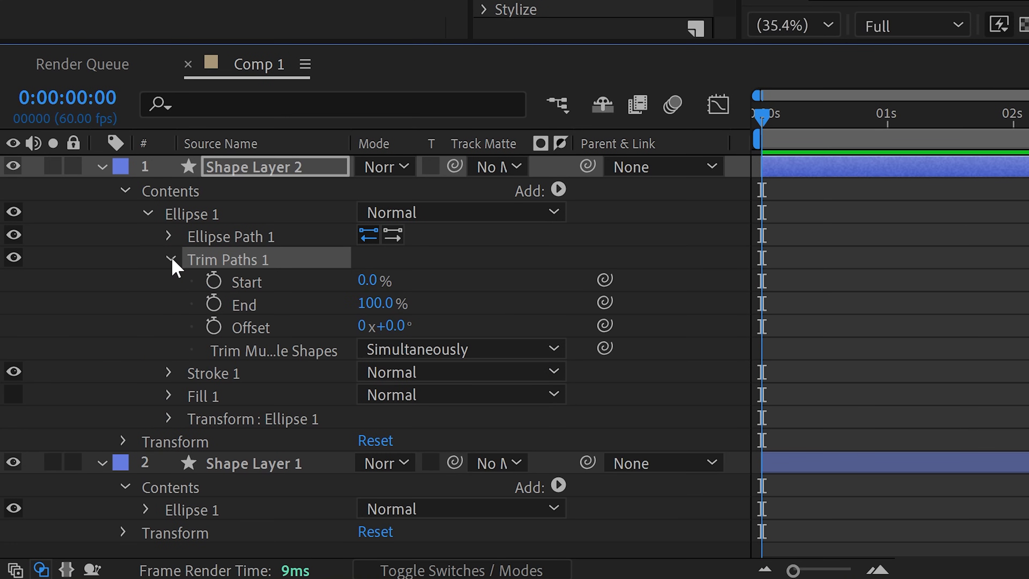
left_click(375, 302)
type("0")
left_click(499, 302)
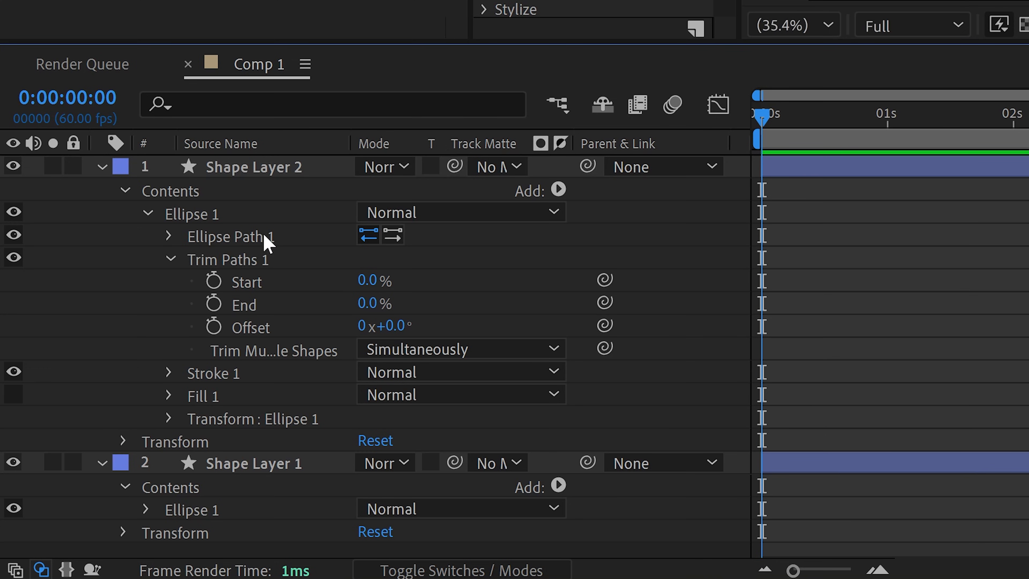
left_click(213, 303)
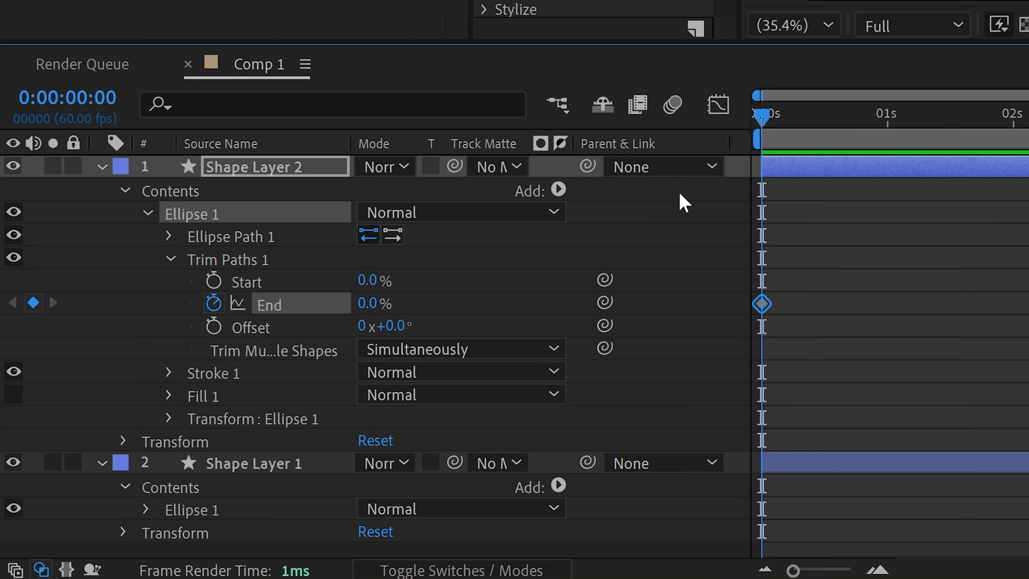
Add a 100% End keyframe at 0:00:04:19 and play back the ring animation from the start.
left_click(746, 118)
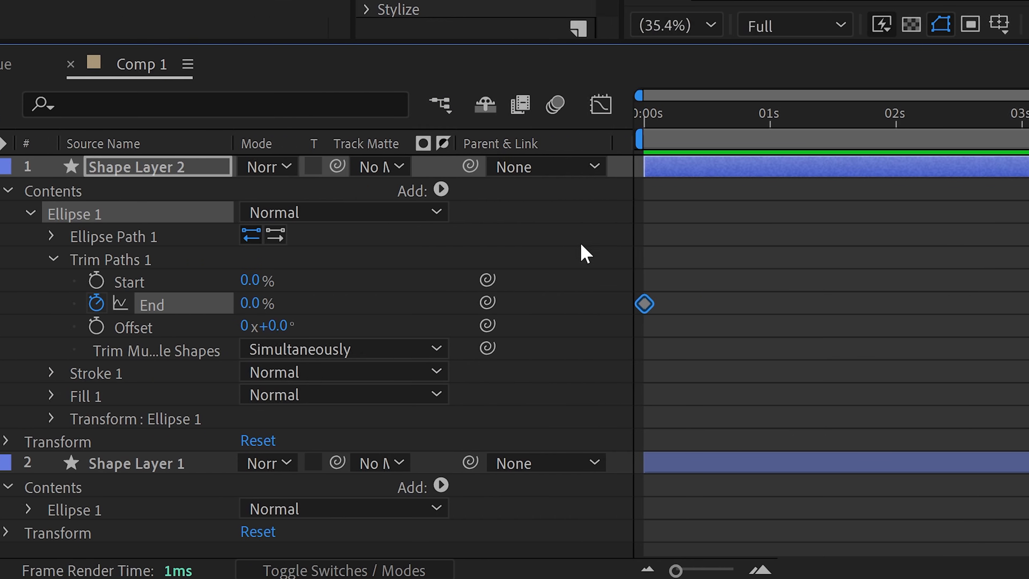
left_click(274, 303)
type("10")
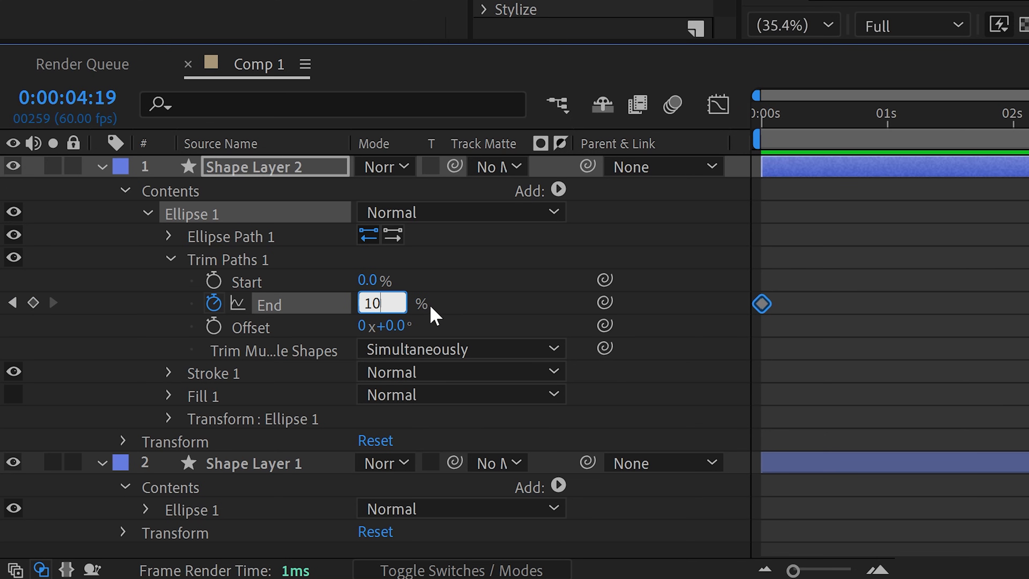
type("0")
left_click(484, 295)
left_click_drag(904, 113, 711, 106)
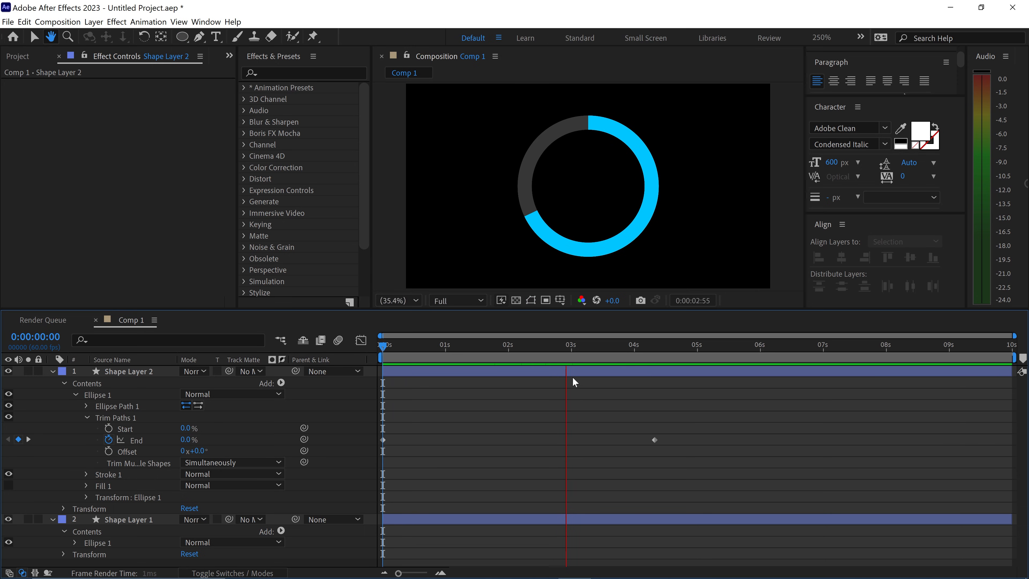
left_click_drag(569, 352, 499, 356)
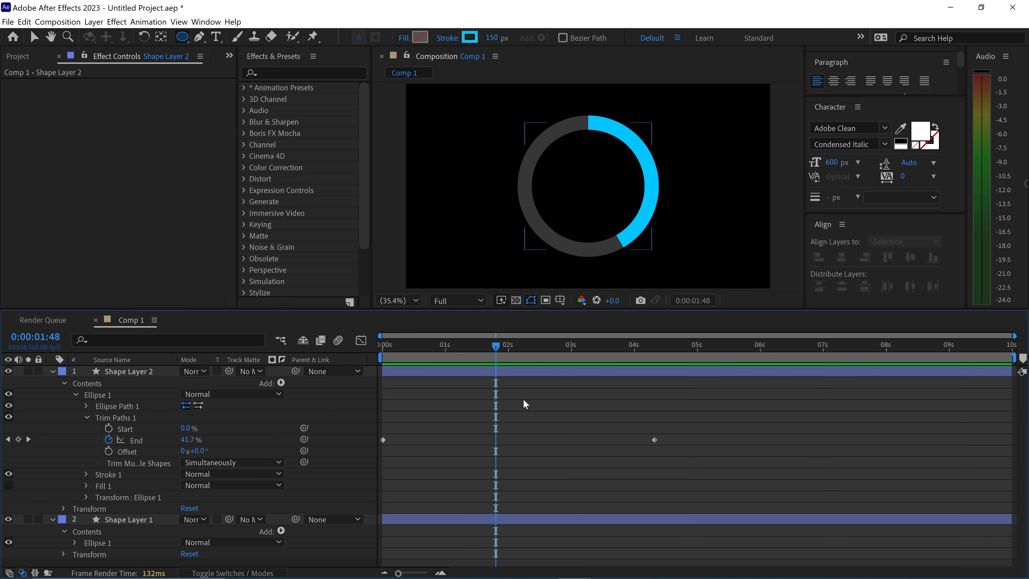
Try the 100% End keyframe at about 1.5 seconds and preview the faster animation from the start.
left_click_drag(655, 441, 475, 441)
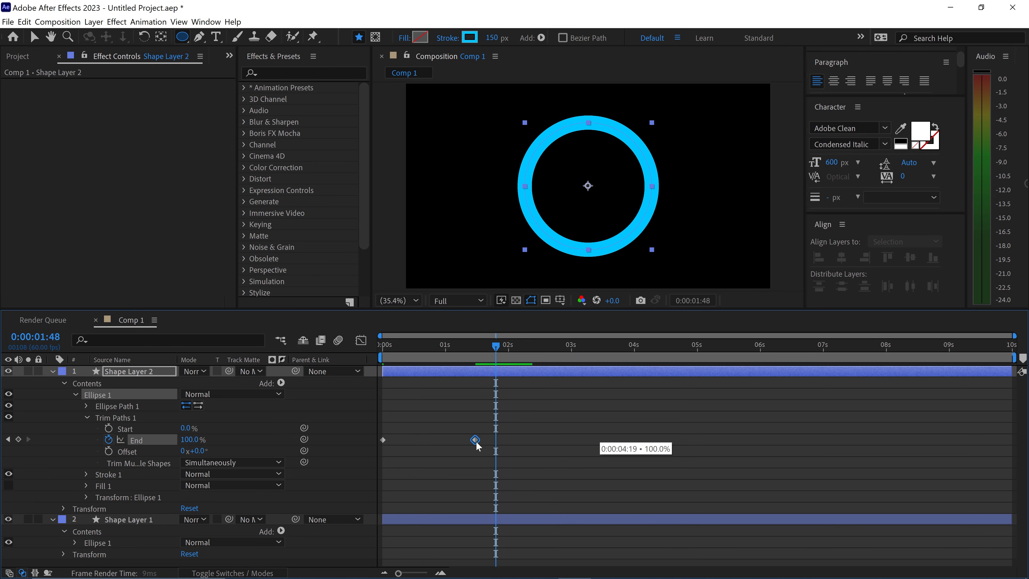
left_click_drag(453, 347, 366, 351)
key("space")
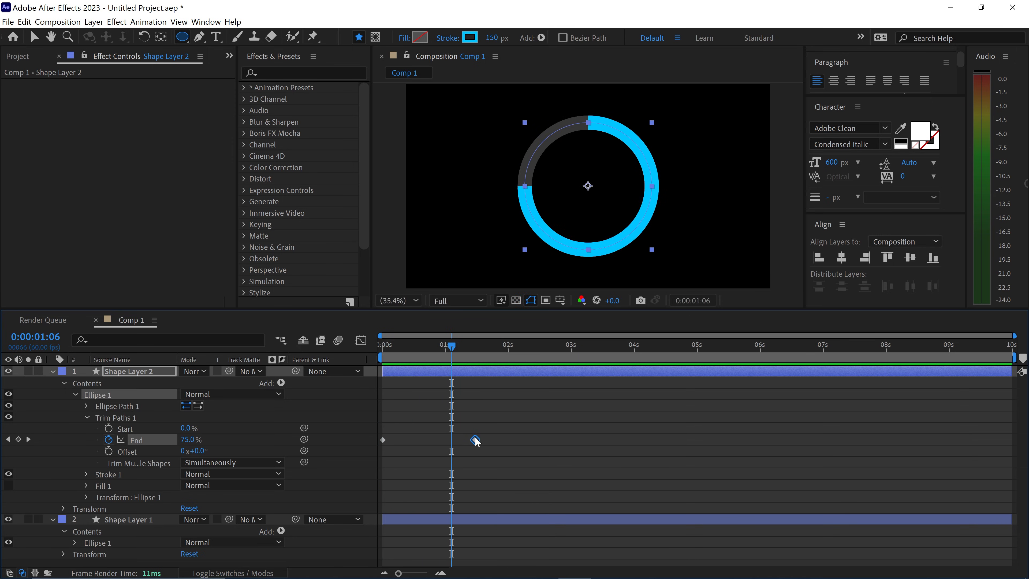
Try the 100% End keyframe at about 6 seconds and preview the slower animation from the start.
left_click_drag(478, 441, 767, 439)
left_click(585, 414)
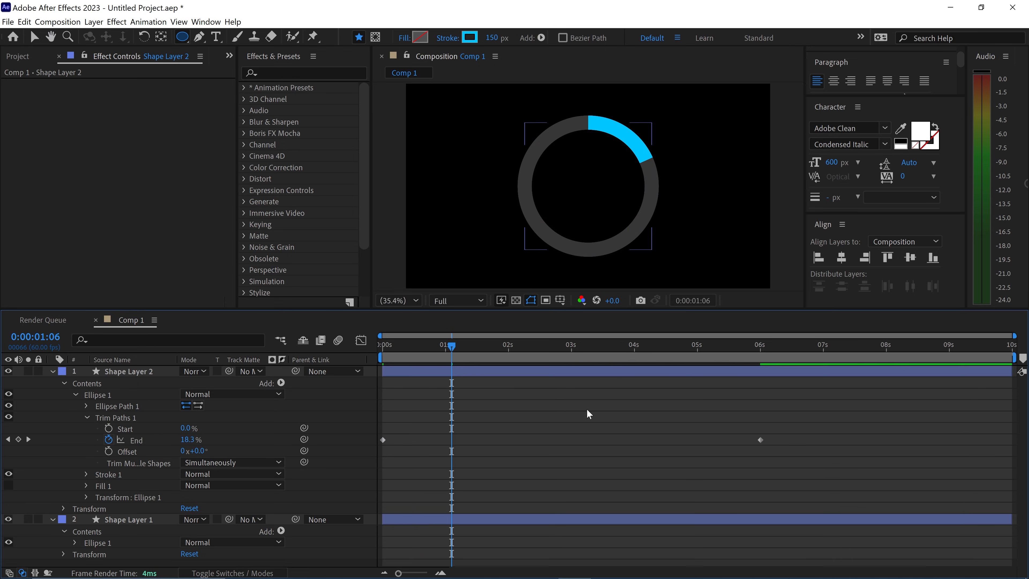
left_click_drag(451, 347, 362, 347)
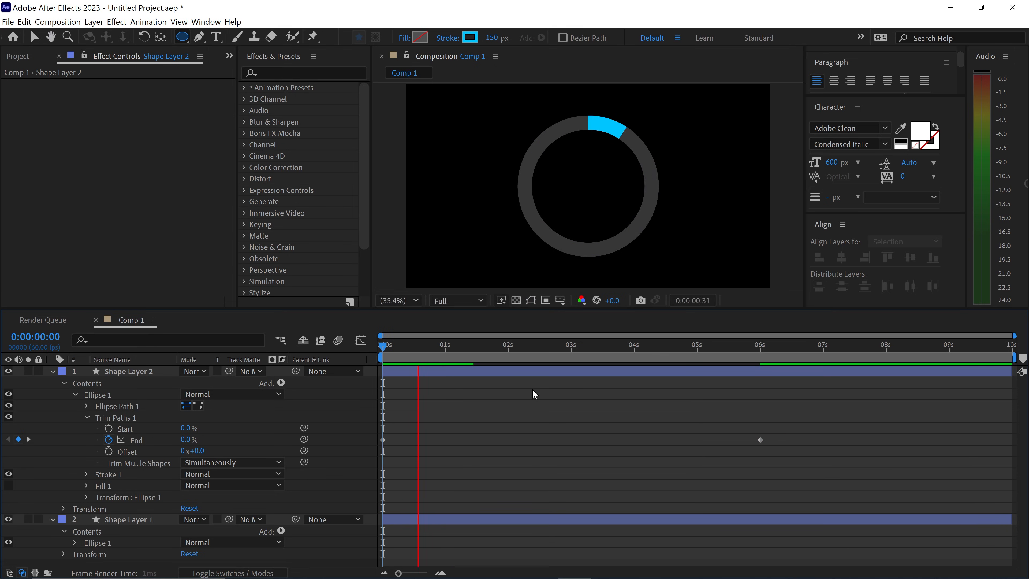
Move the 100% End keyframe to about 3.7 seconds and apply Easy Ease to both End keyframes.
left_click_drag(761, 439, 616, 441)
left_click_drag(666, 473, 370, 419)
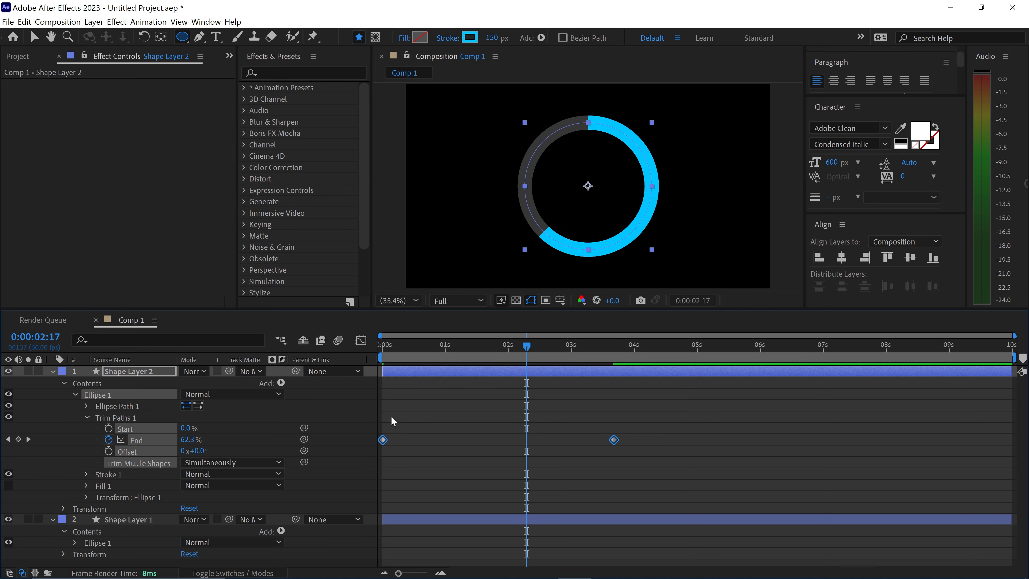
right_click(383, 435)
mouse_move(443, 432)
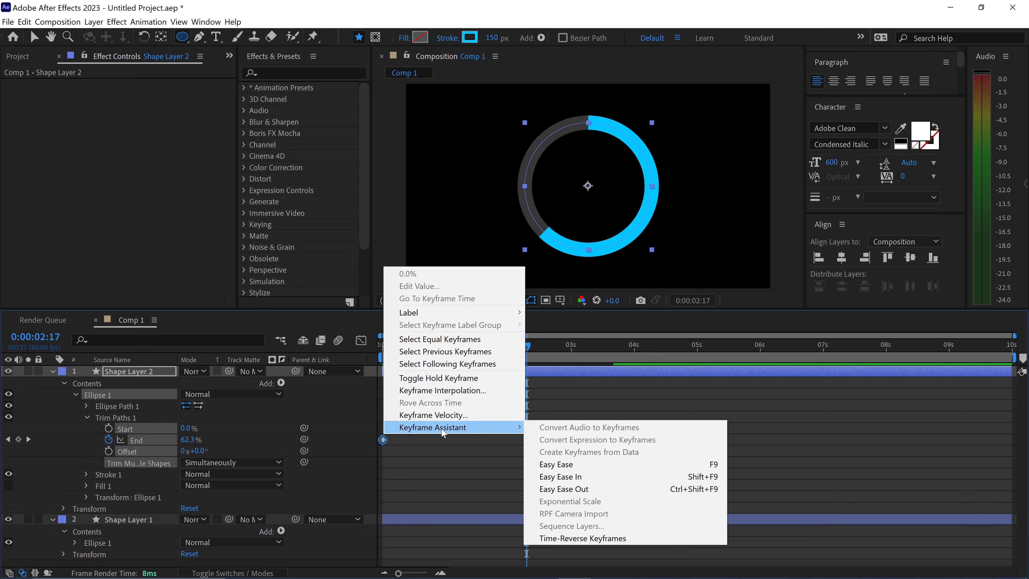
left_click(556, 464)
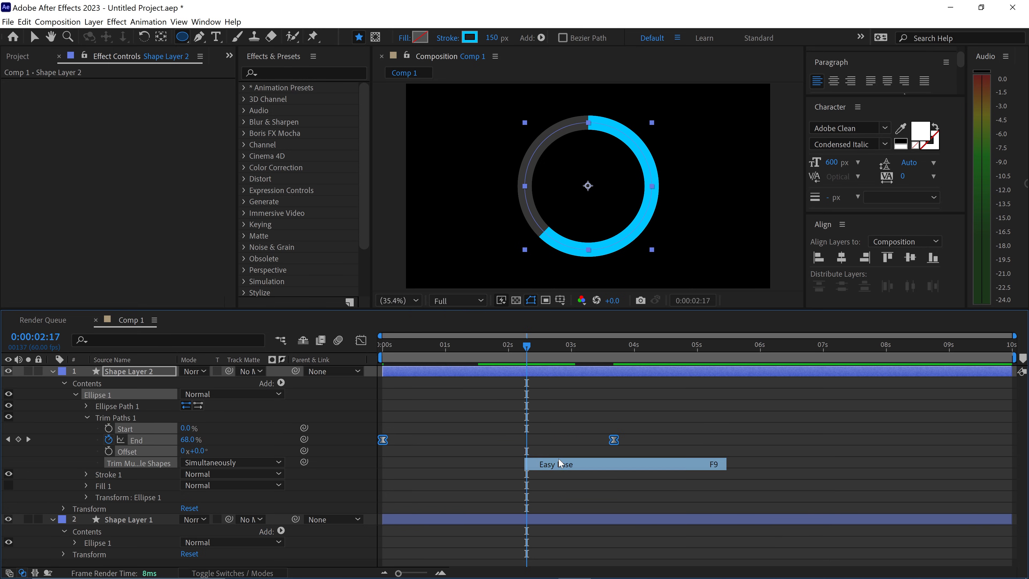
left_click(463, 443)
Play back the eased ring animation from the start, then park the playhead at 0:00:01:59.
left_click_drag(471, 348, 360, 348)
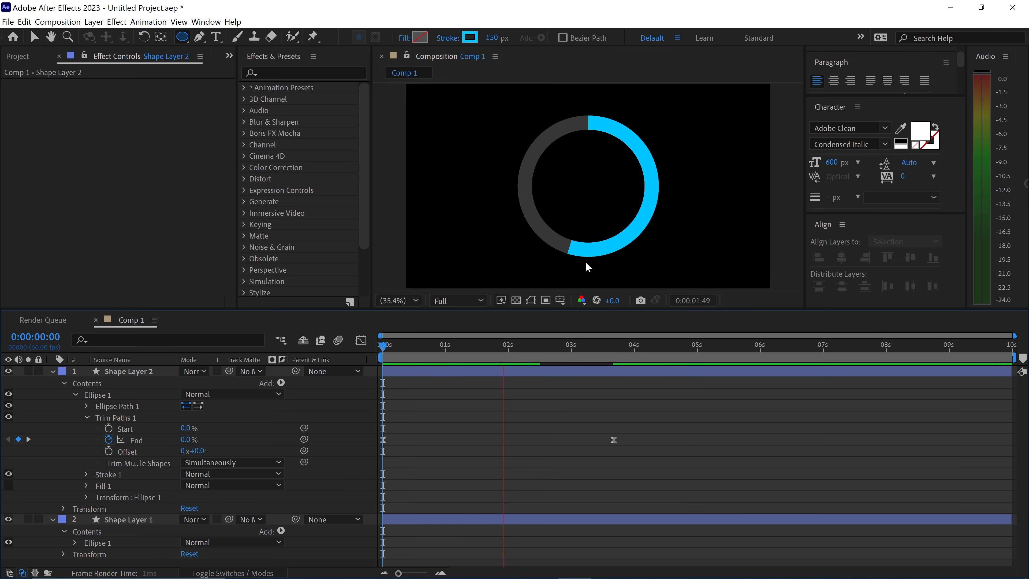
key("space")
mouse_move(599, 346)
left_mouse_down()
mouse_move(526, 347)
mouse_move(497, 333)
left_mouse_up()
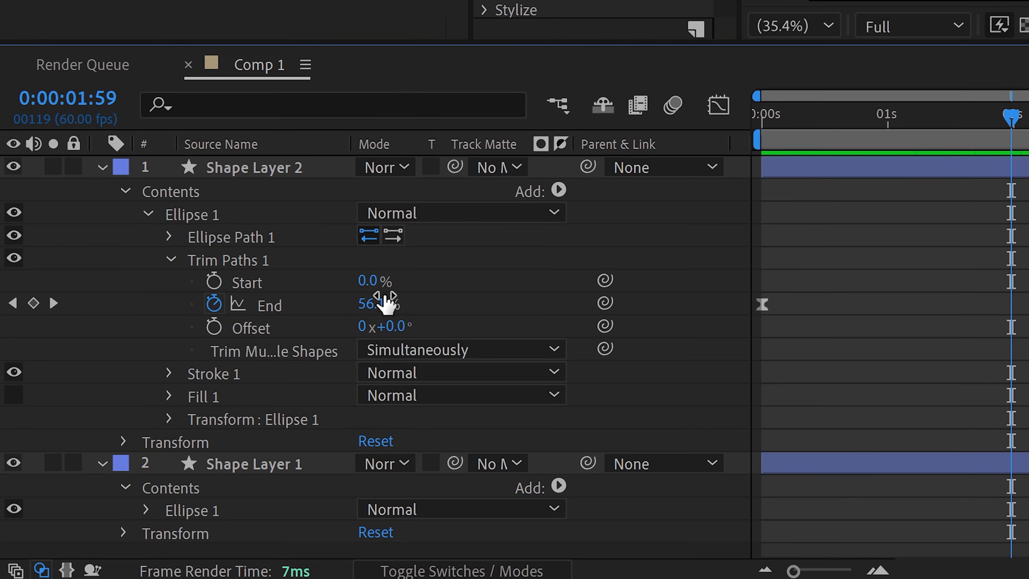
Set the line cap of Shape Layer 2's stroke to Round Cap and scrub the timeline to check it.
left_click(171, 373)
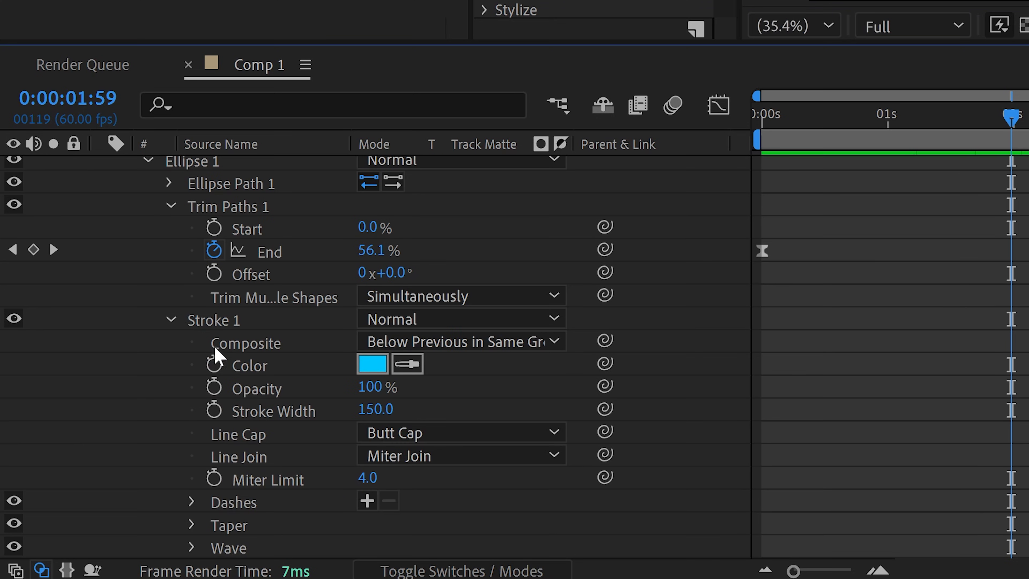
left_click(421, 433)
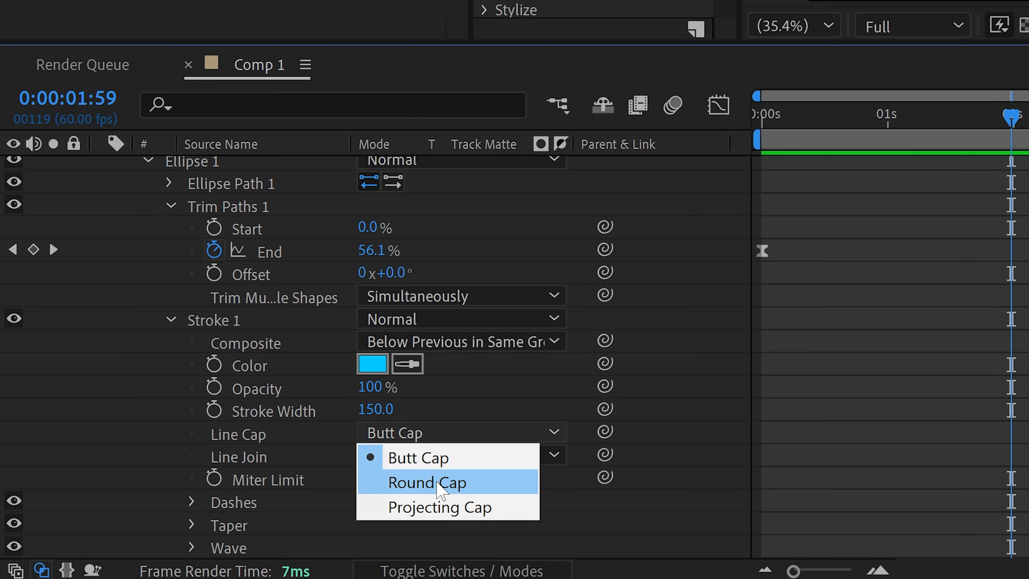
left_click(426, 482)
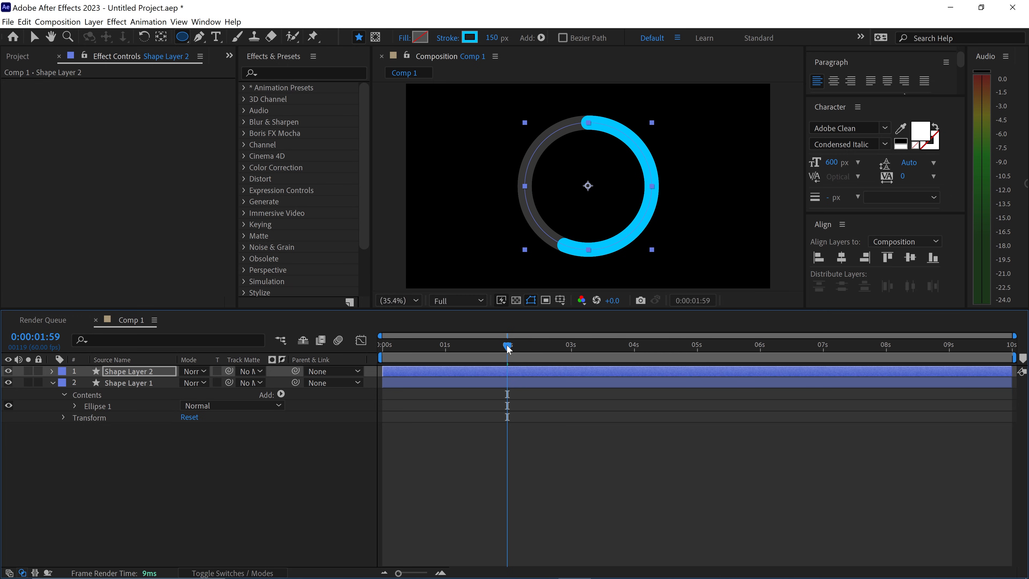
mouse_move(508, 346)
left_mouse_down()
mouse_move(403, 347)
mouse_move(465, 346)
left_mouse_up()
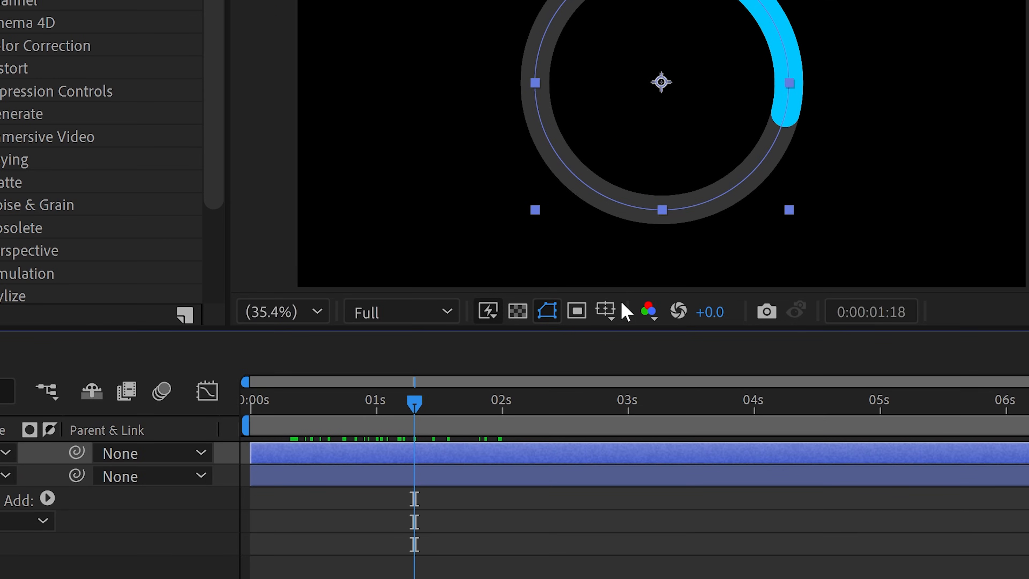
Show the Title/Action Safe guides and draw a paragraph text box across the inside of the ring.
left_click(560, 300)
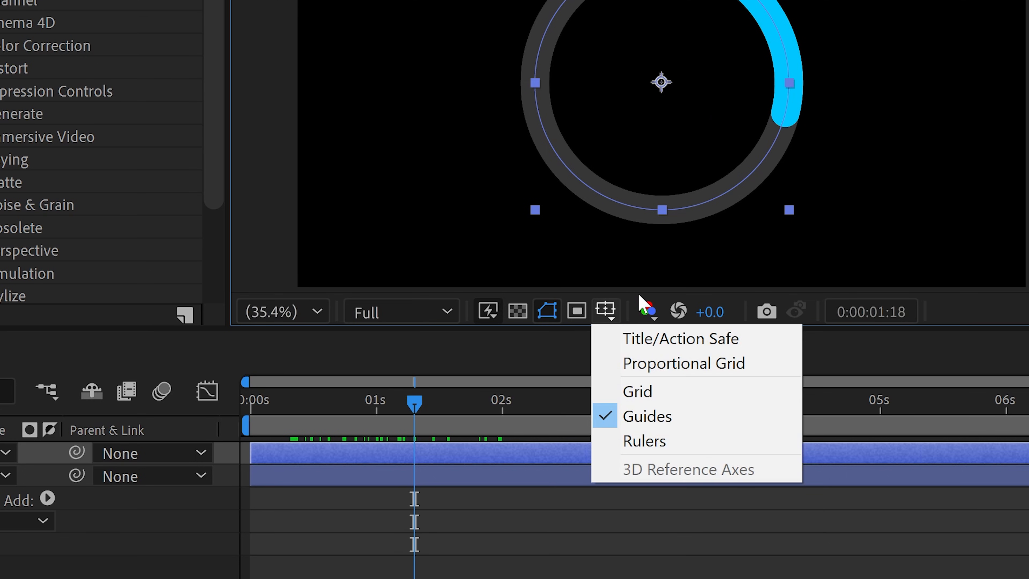
left_click(688, 345)
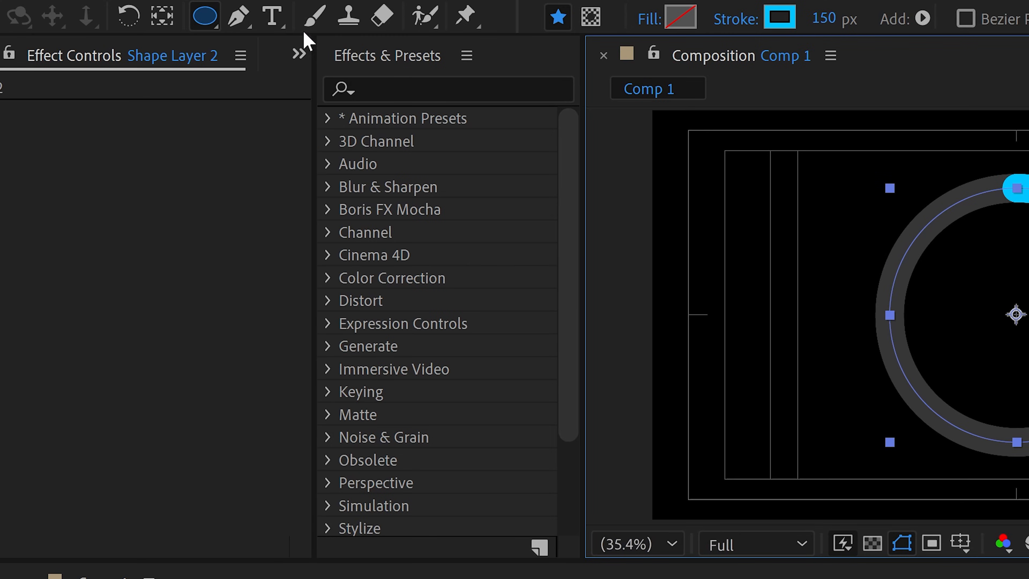
left_click(272, 16)
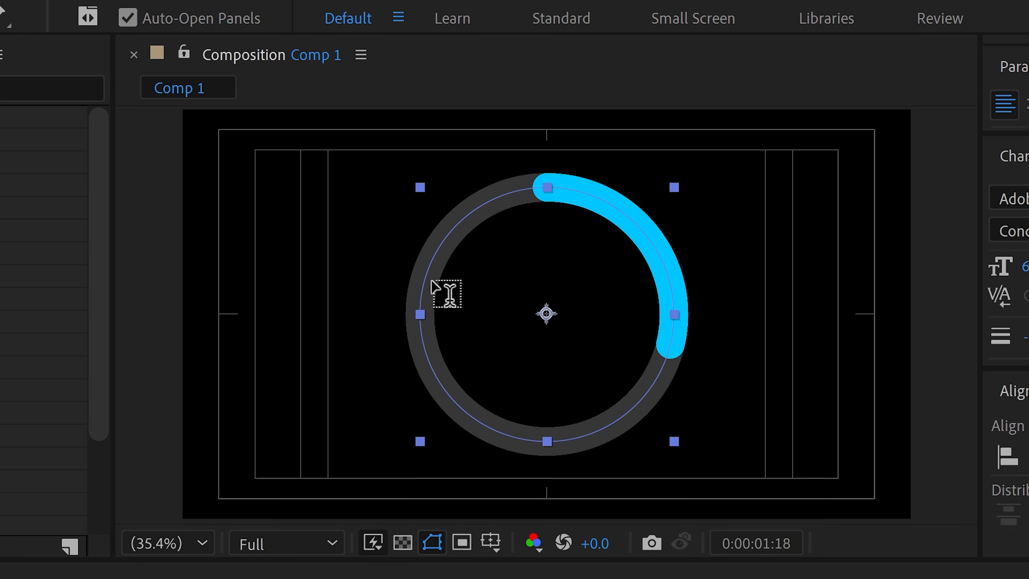
left_click_drag(432, 281, 660, 359)
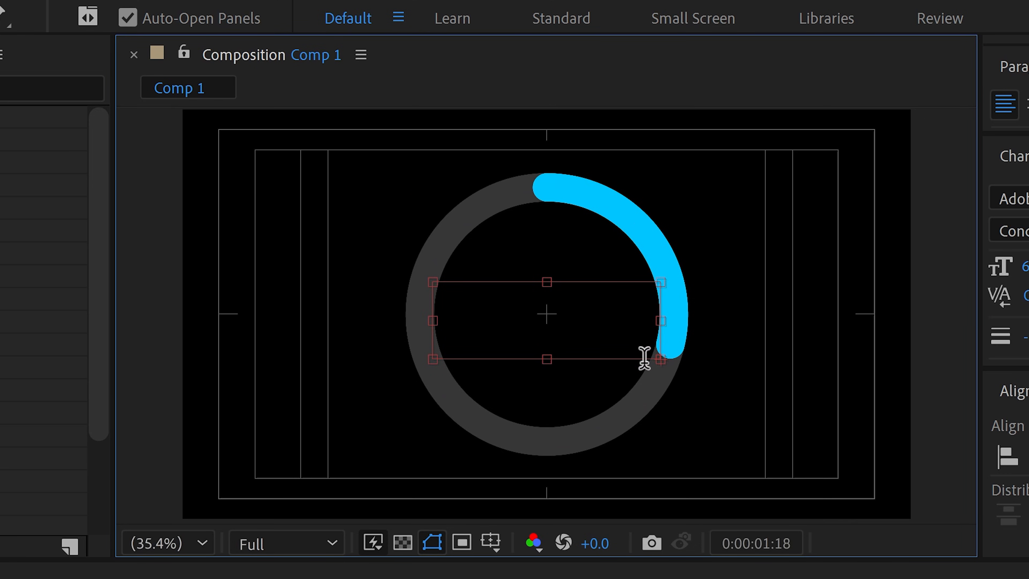
Enter 0 in the text box and set its font to DS-Digital Normal.
key("ctrl+a")
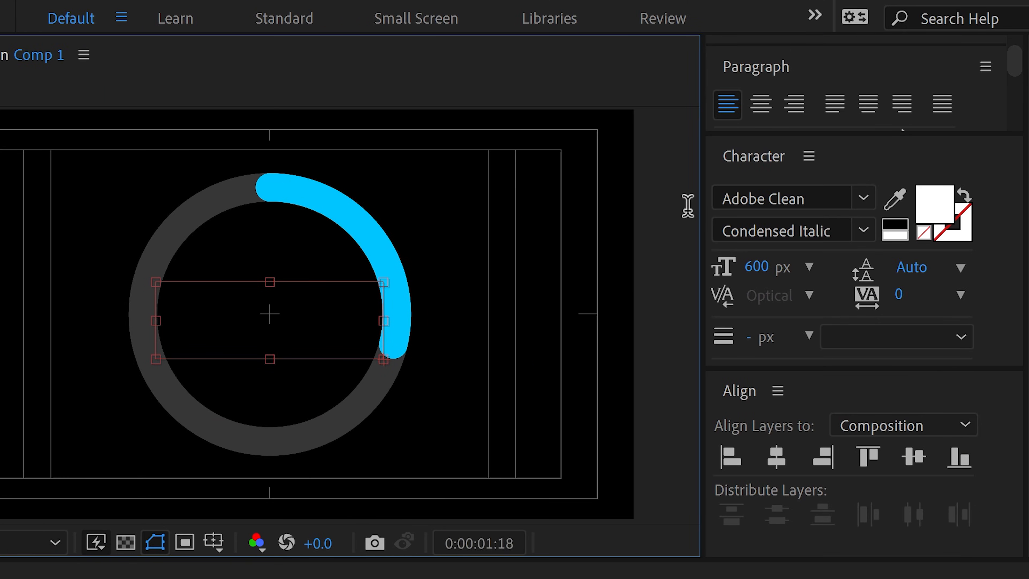
left_click(751, 198)
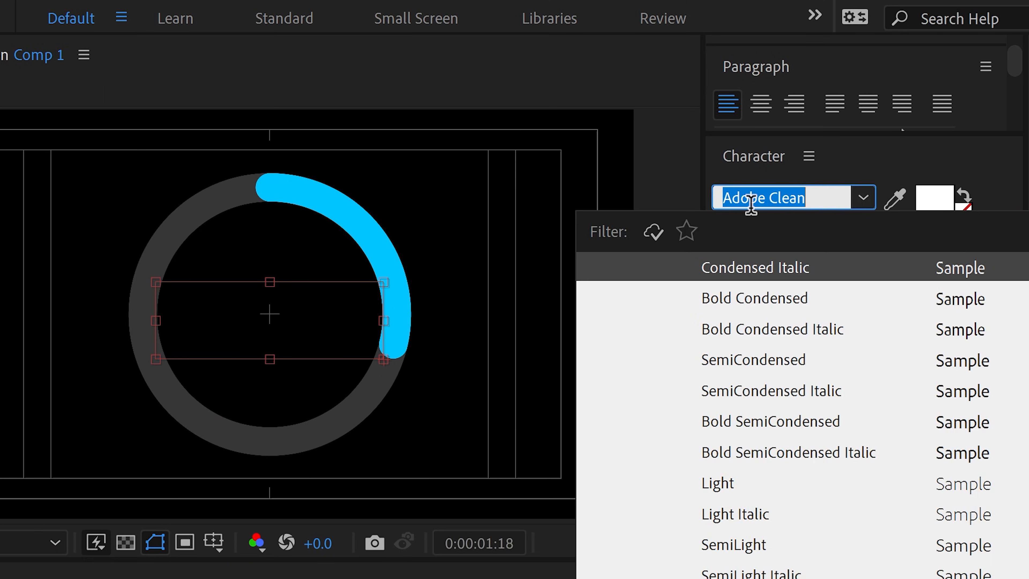
type("ds")
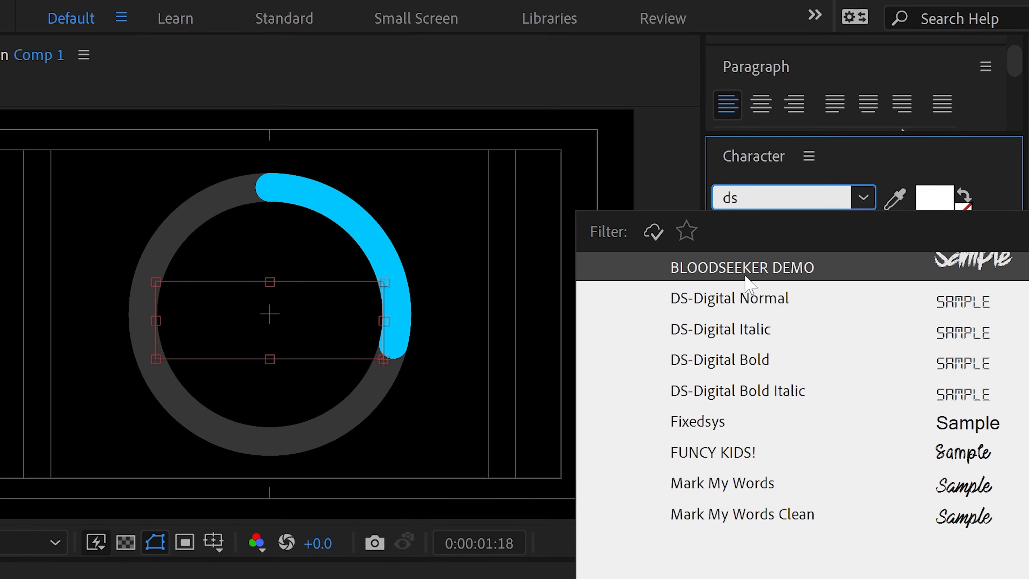
left_click(740, 298)
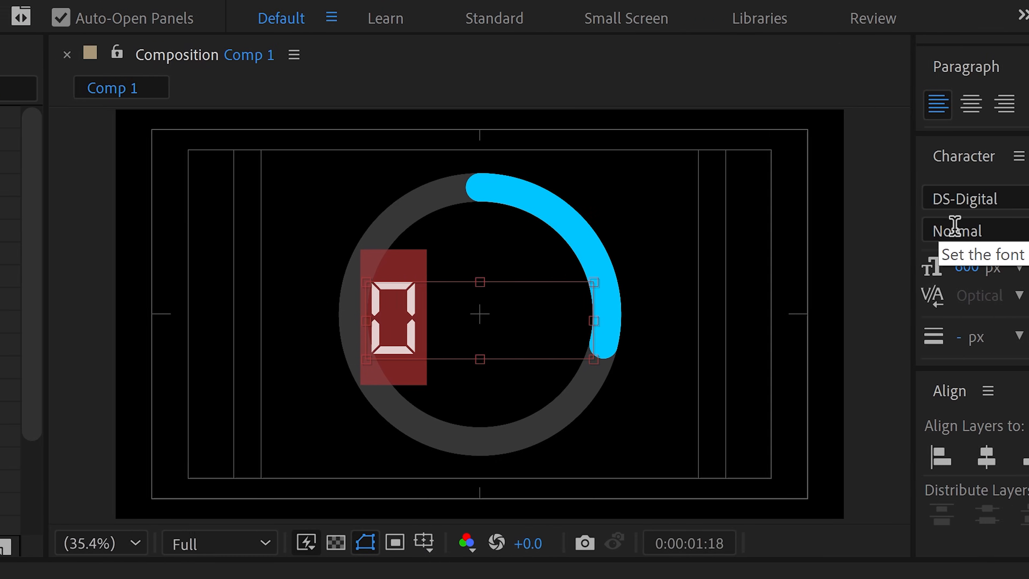
left_click(420, 308)
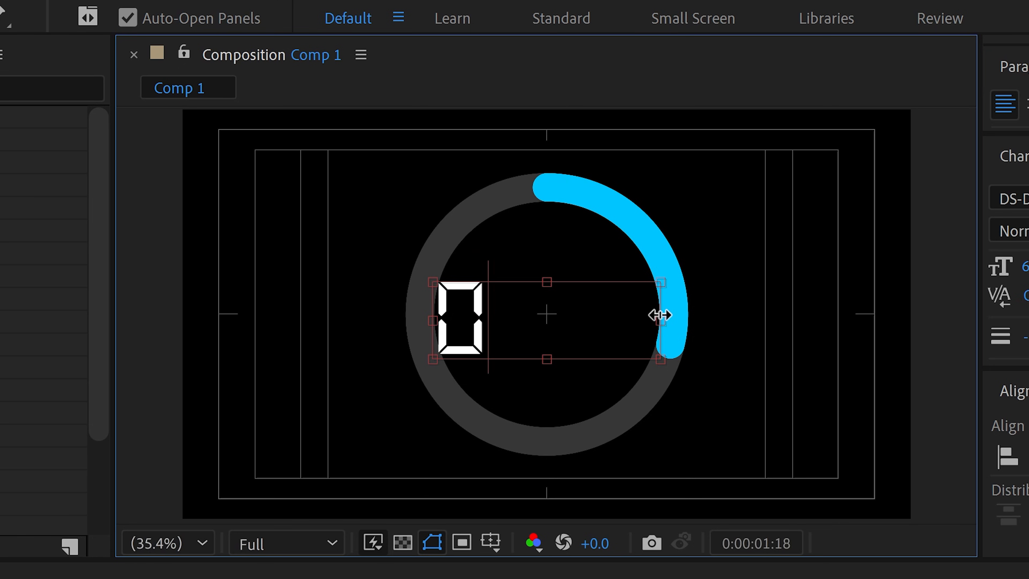
Trim the text box's sides and bottom edge to fit inside the ring and center-align the 0 within it.
left_click_drag(591, 318, 586, 318)
left_click_drag(653, 318, 659, 320)
left_click_drag(432, 322, 434, 324)
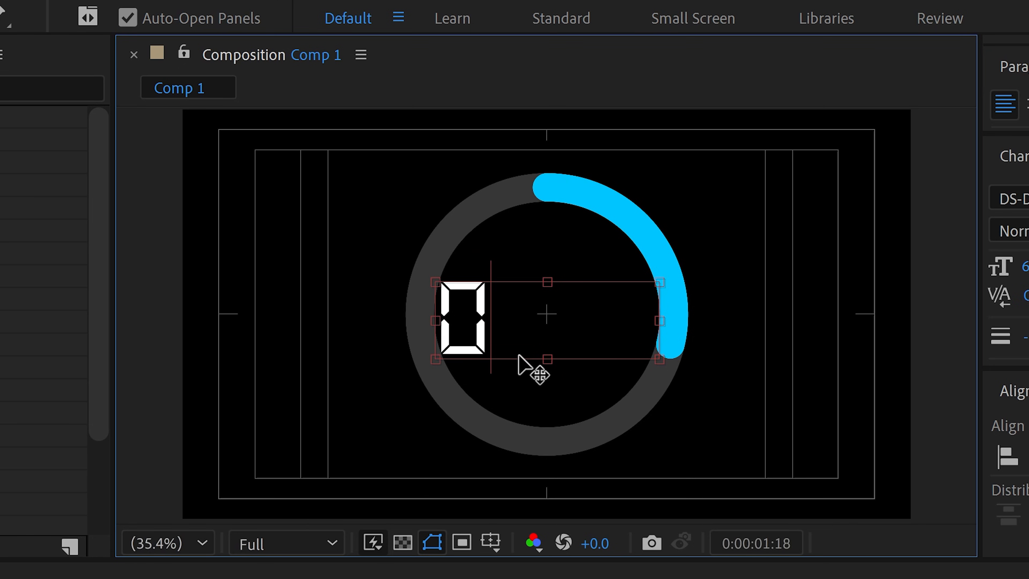
left_click_drag(547, 359, 538, 356)
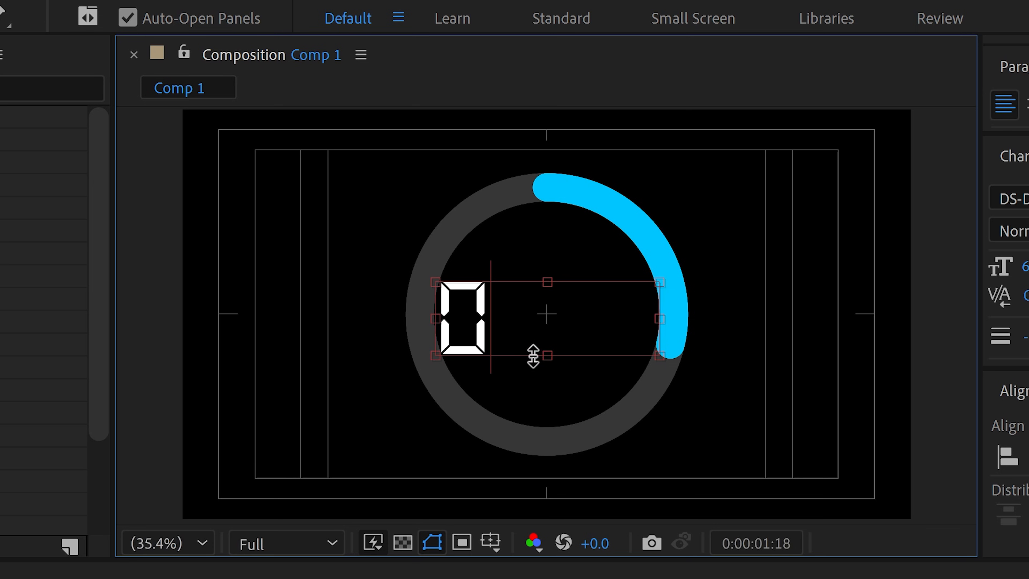
double_click(465, 323)
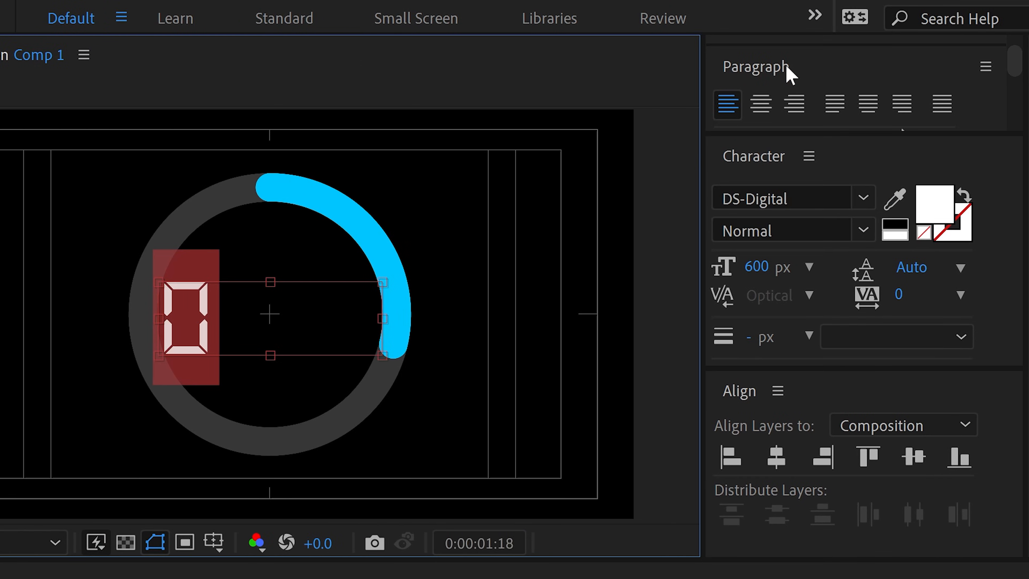
left_click(760, 104)
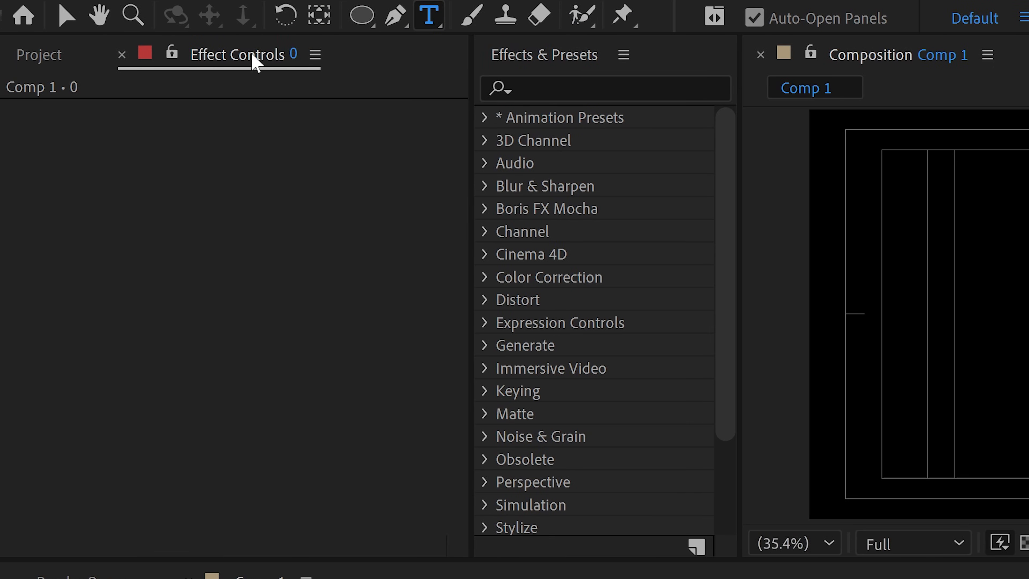
left_click(68, 16)
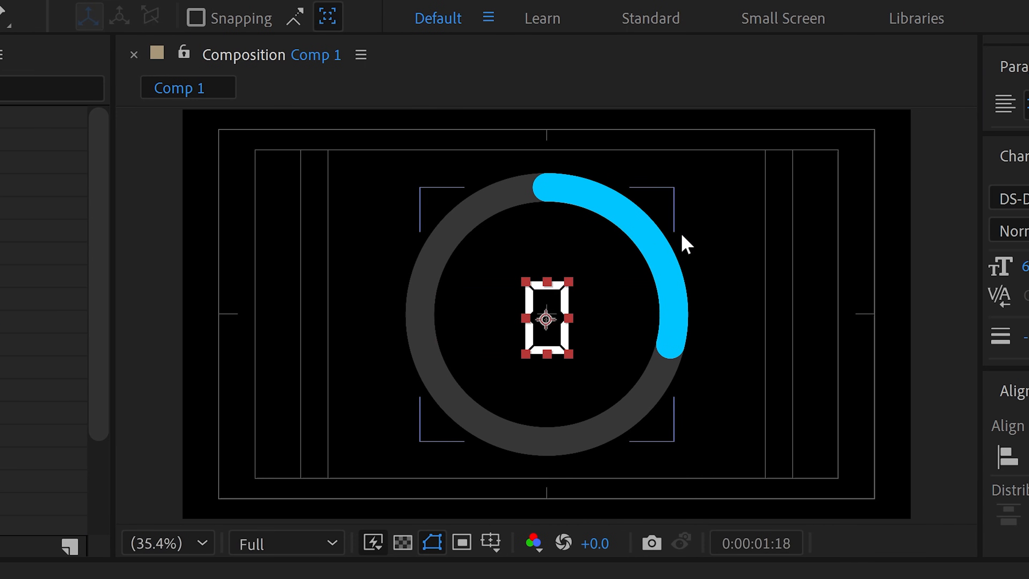
Center the text layer's anchor point on the digit and align the layer to the composition's horizontal and vertical center.
key("ctrl+alt+Home")
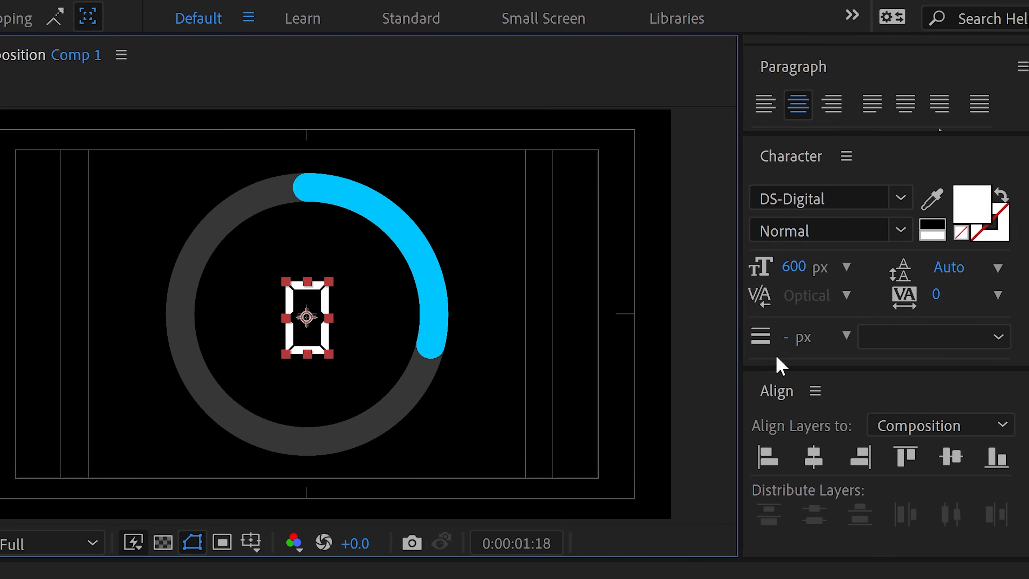
left_click(1024, 457)
left_click(927, 461)
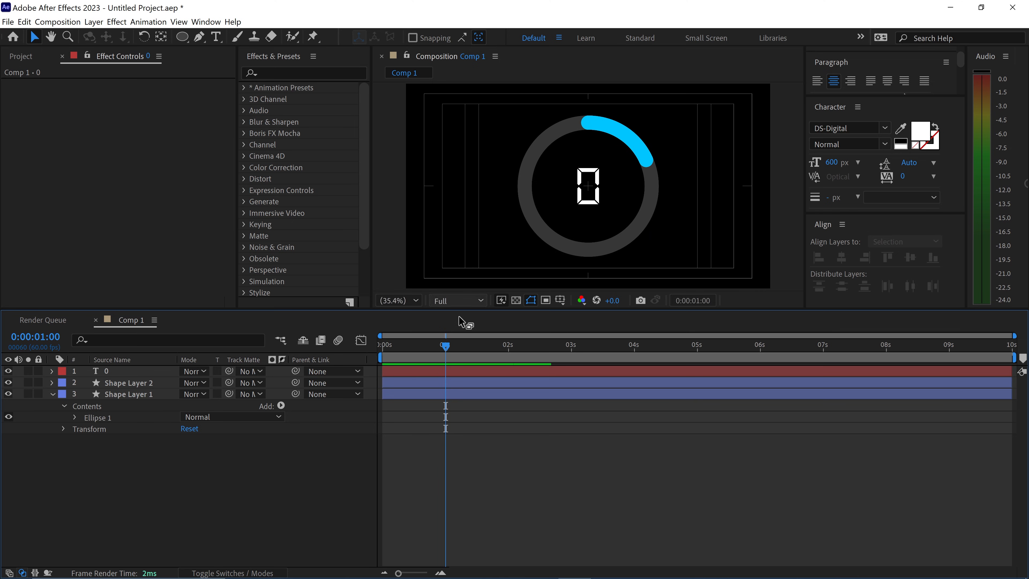
Find the Slider Control effect and apply it to the 0 text layer.
left_click_drag(445, 346, 464, 344)
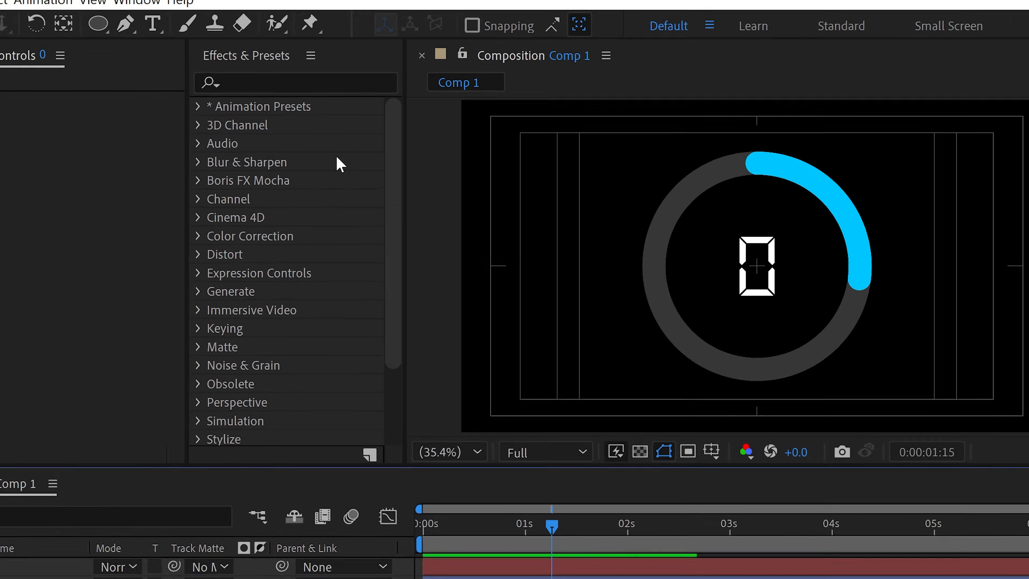
left_click(284, 74)
type("s")
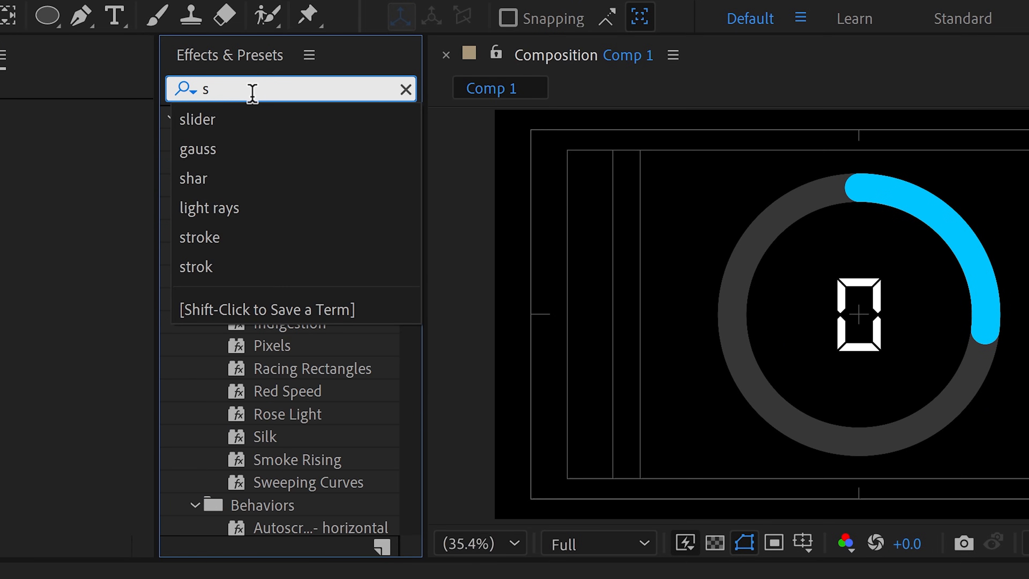
type("lider")
left_click_drag(262, 139, 0, 578)
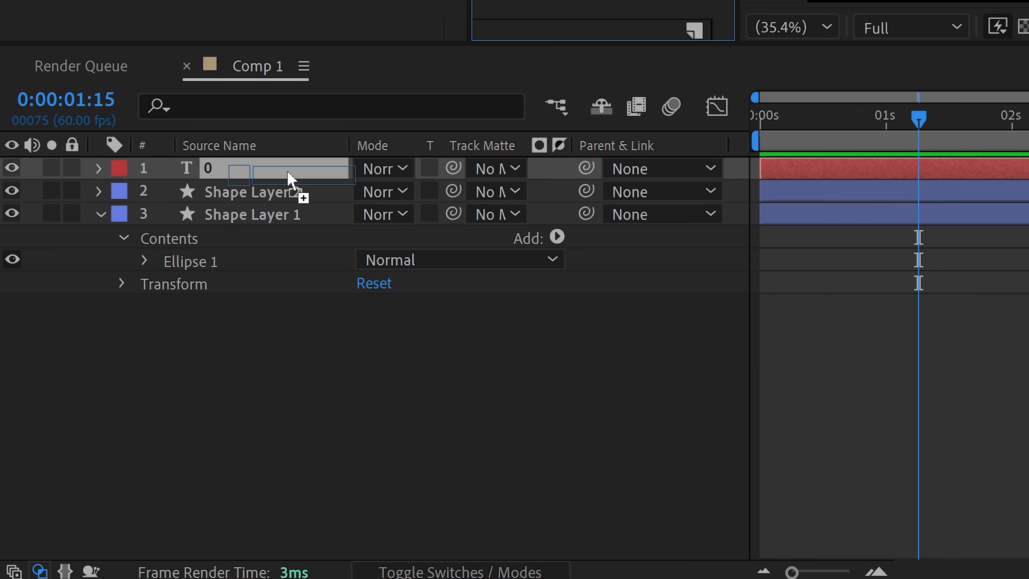
left_click_drag(291, 179, 280, 179)
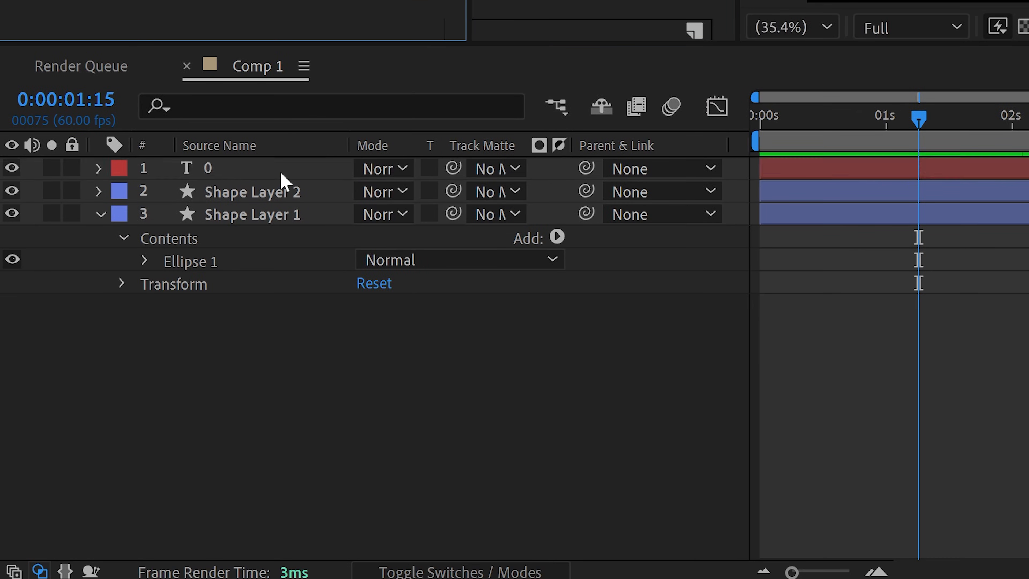
Add an expression to the text layer's Source Text that links it to the Slider Control's Slider property.
left_click(98, 168)
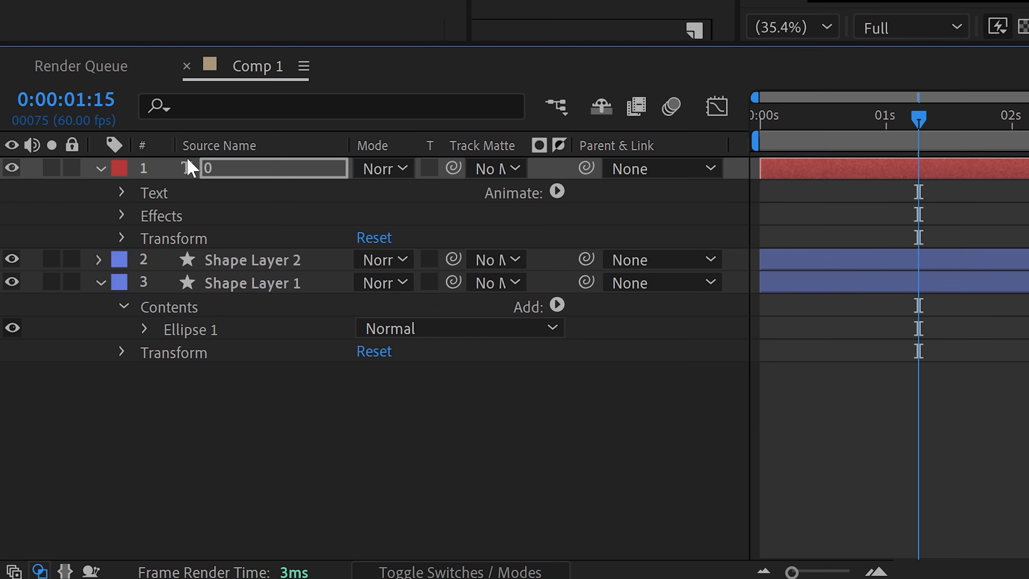
left_click(121, 192)
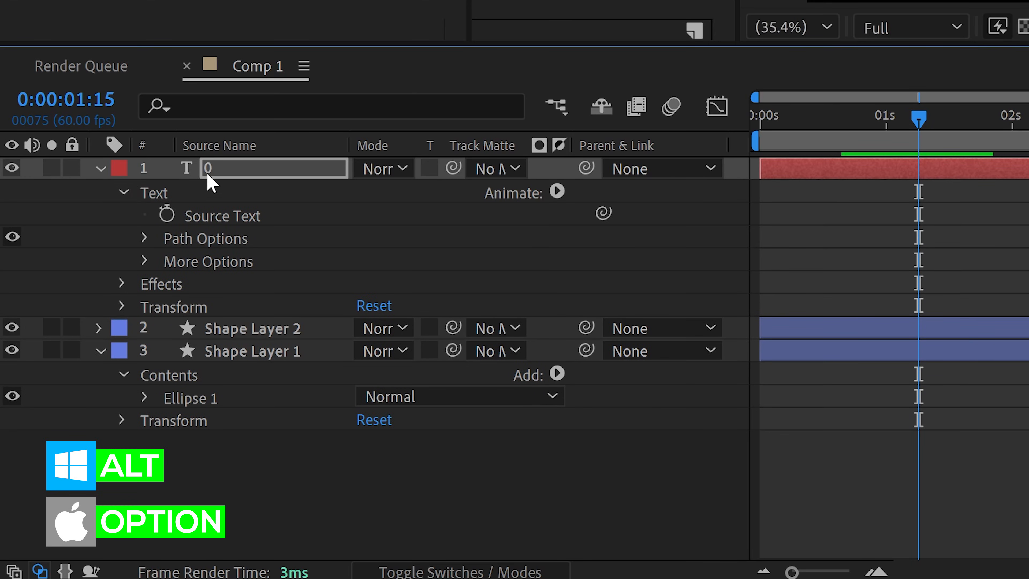
left_click(167, 216, "alt")
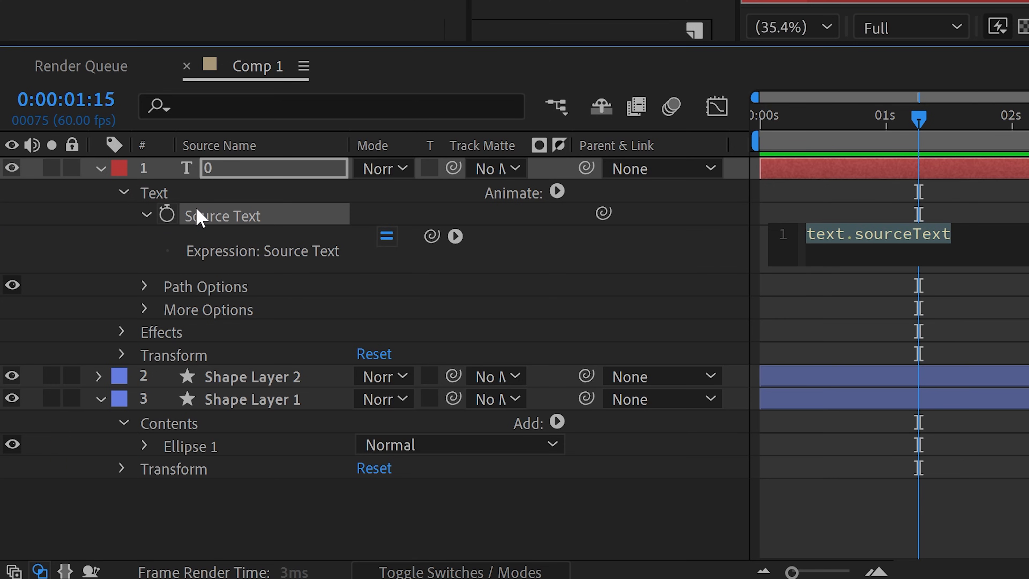
left_click_drag(432, 236, 115, 0)
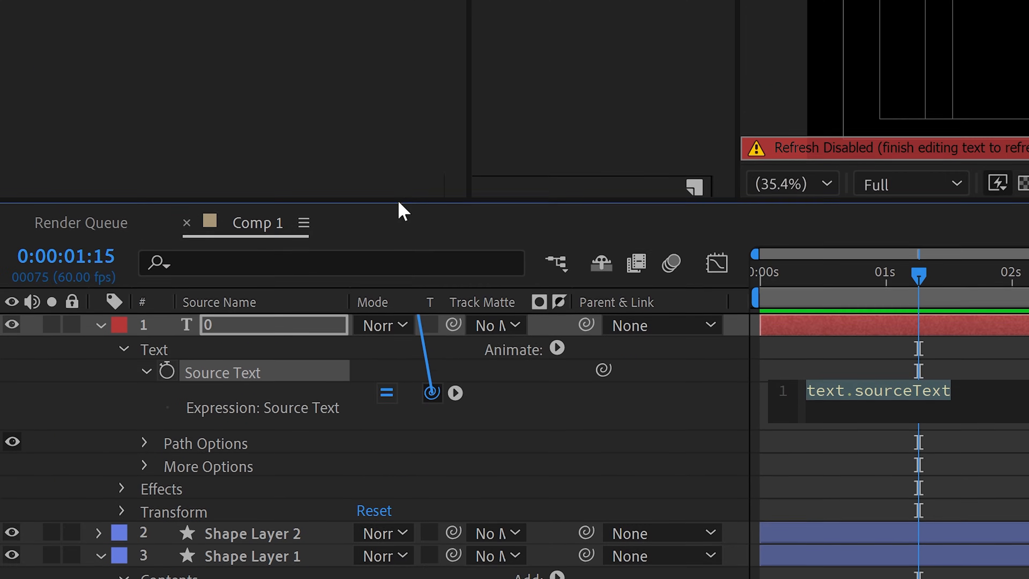
left_click_drag(114, 140, 115, 140)
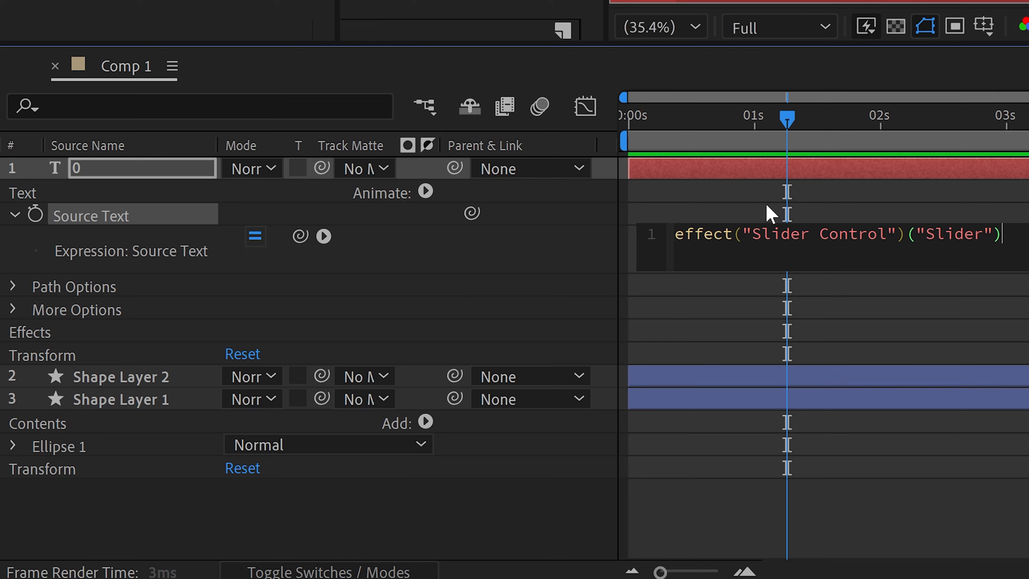
left_click(759, 304)
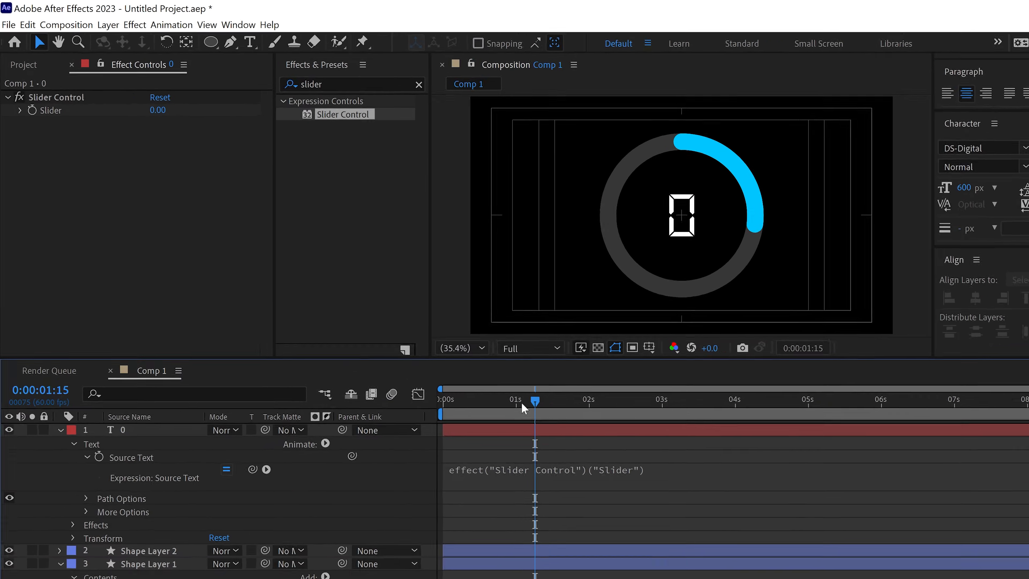
Try out different Slider values, then keyframe the Slider at 0 at the start of the timeline.
left_click_drag(449, 345, 412, 327)
left_click_drag(227, 156, 260, 153)
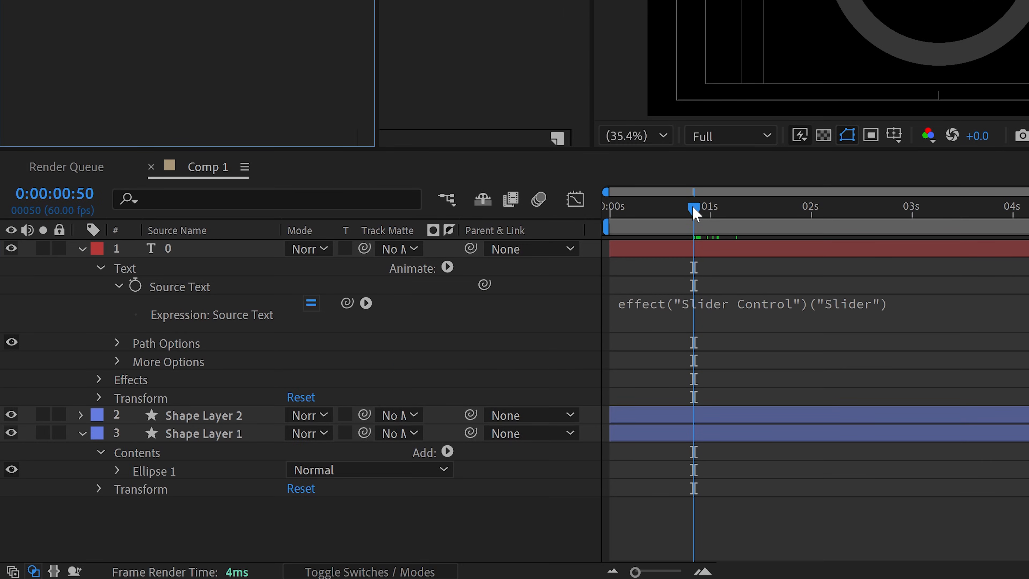
left_click_drag(694, 212, 587, 223)
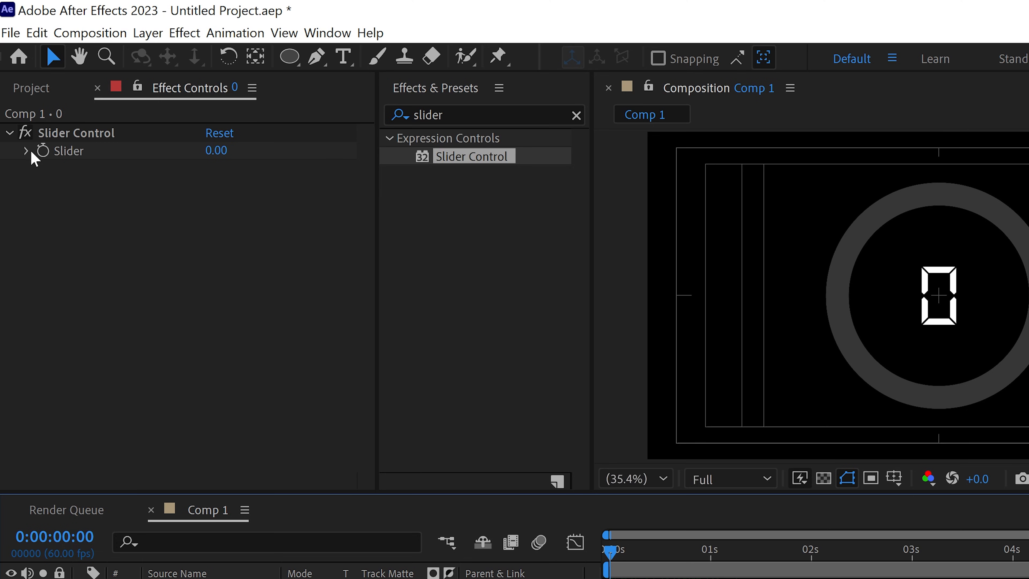
left_click(46, 152)
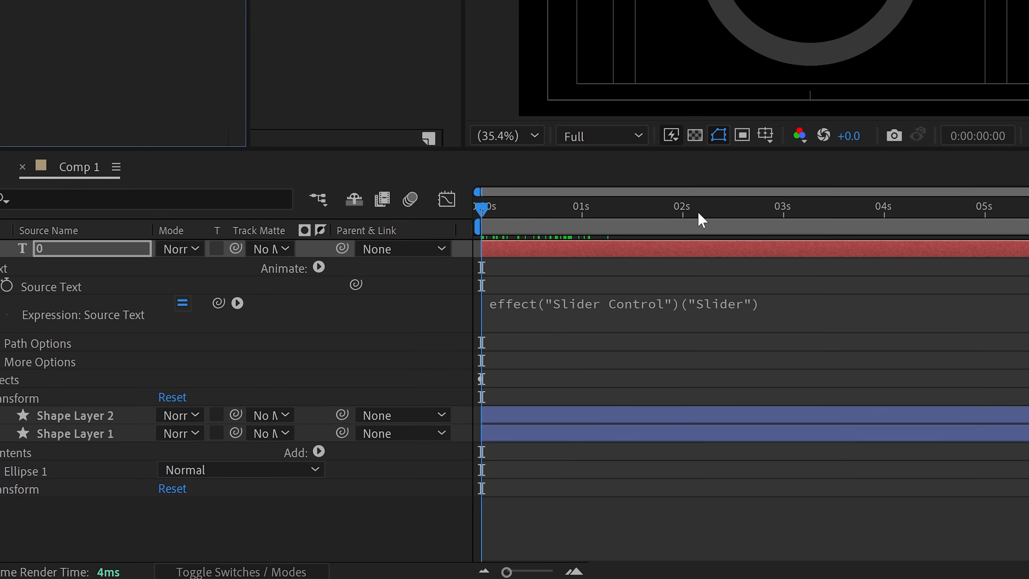
Reveal Shape Layer 2's End keyframes and move the playhead onto the second one at 0:00:03:40.
left_click_drag(702, 220, 825, 219)
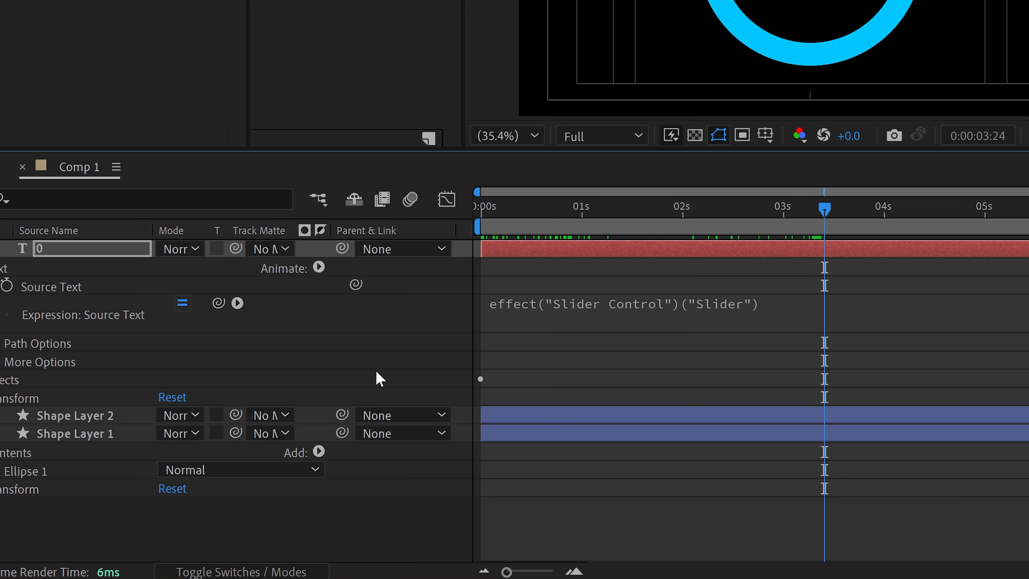
left_click(105, 415)
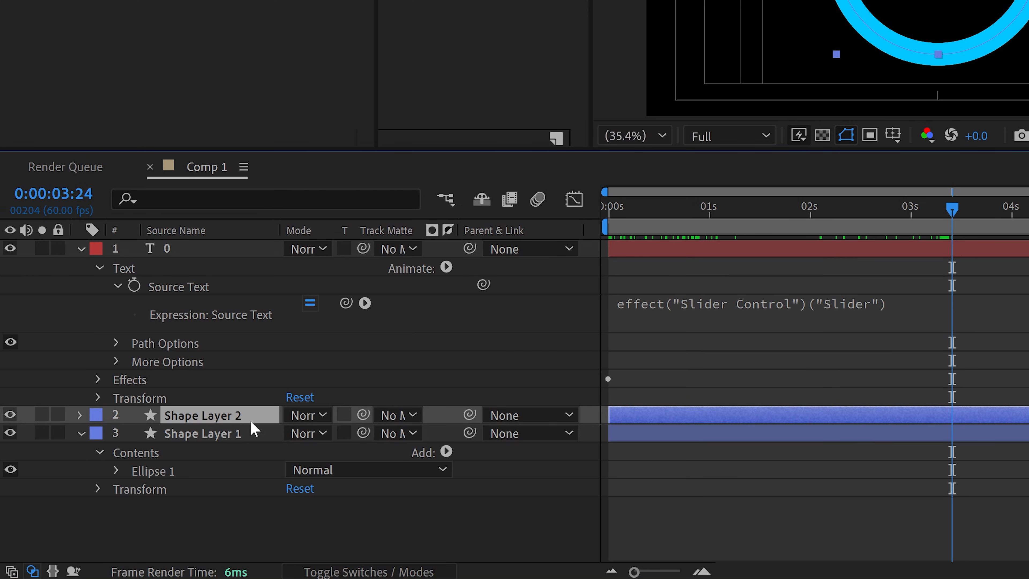
key("u")
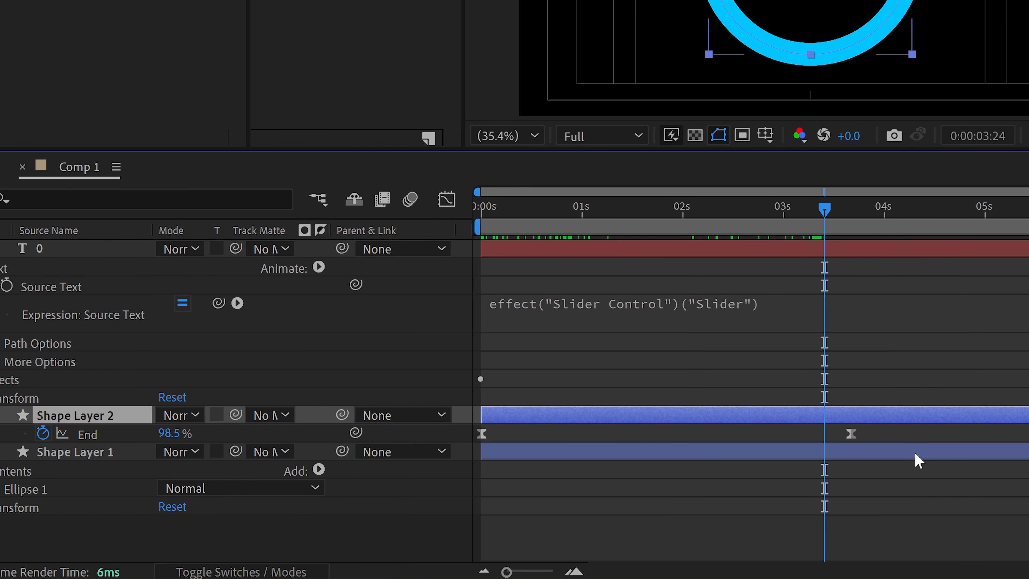
left_click_drag(835, 220, 854, 231)
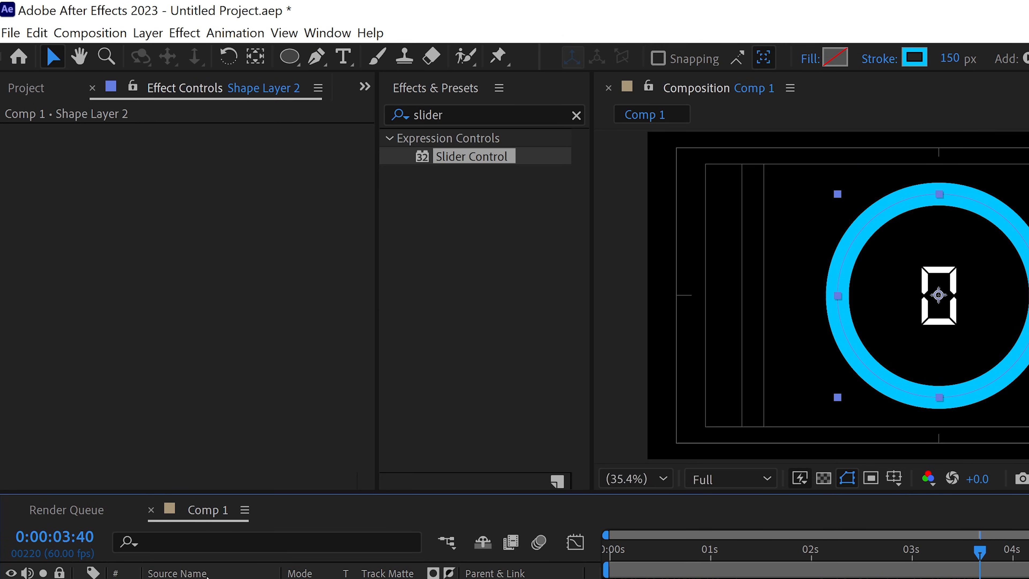
Keyframe the text layer's Slider at 100 at 0:00:03:40 and preview the counter animation from the start.
left_click(40, 248)
left_click(219, 150)
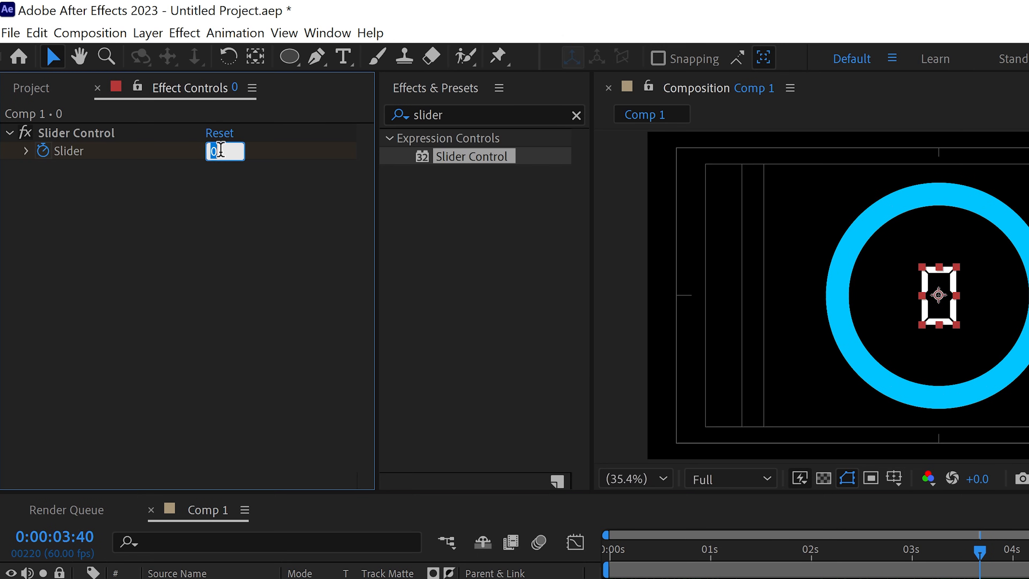
type("10")
type("0")
key("Return")
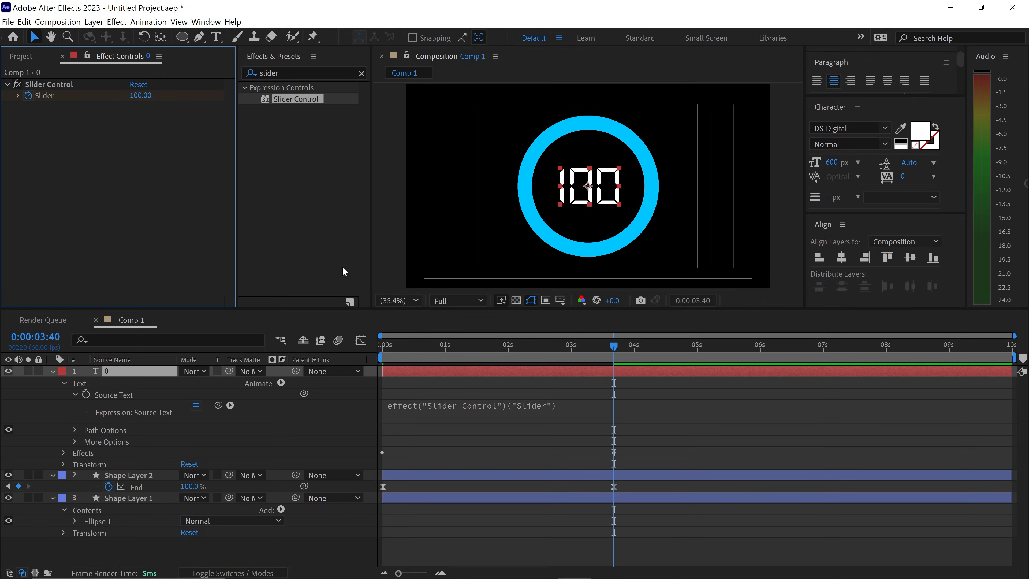
left_click_drag(460, 346, 382, 343)
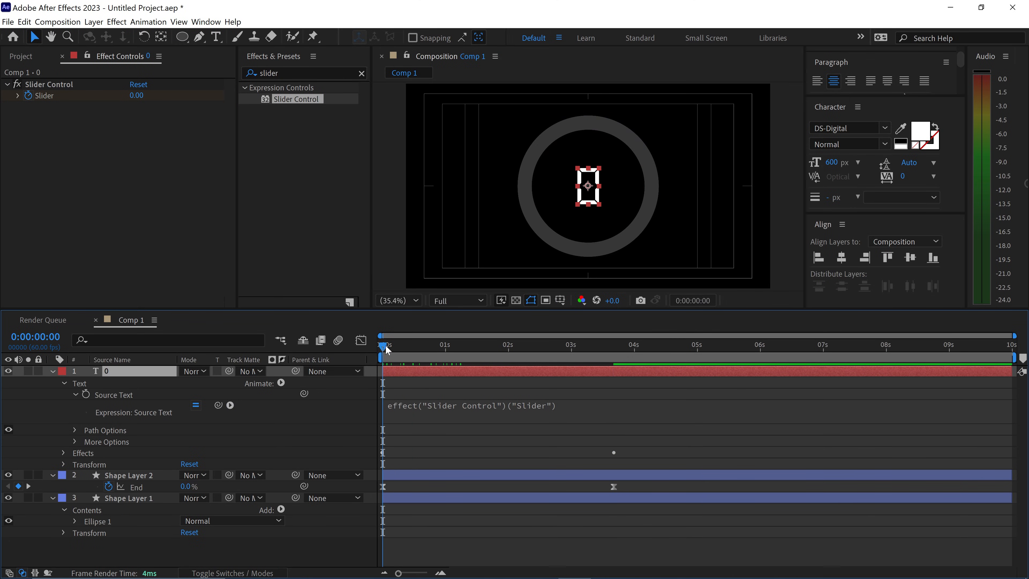
key("space")
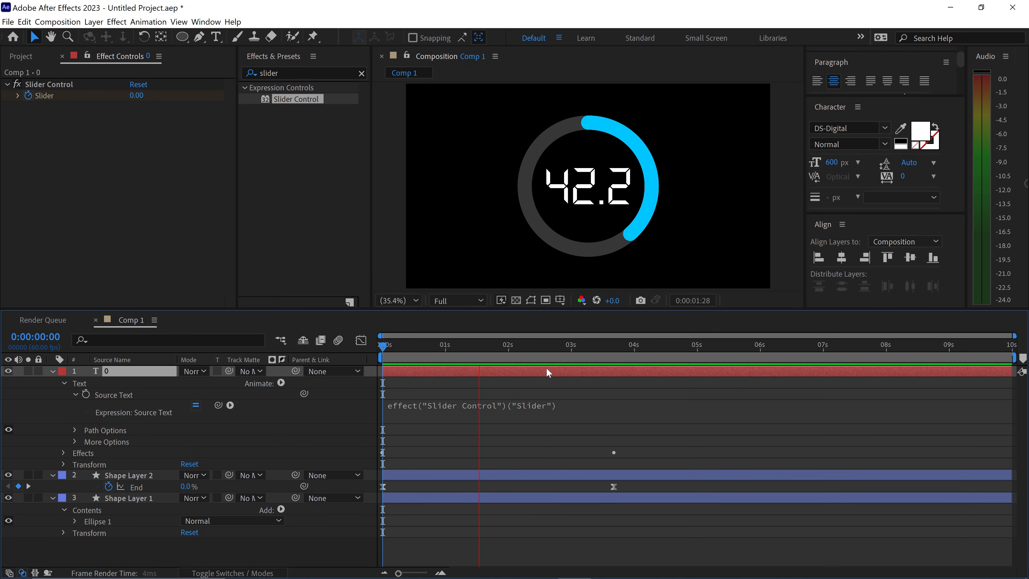
Replace the text layer's Source Text expression with effect("Slider Control")("Slider").value.toFixed() + "%".
left_click_drag(522, 348, 494, 348)
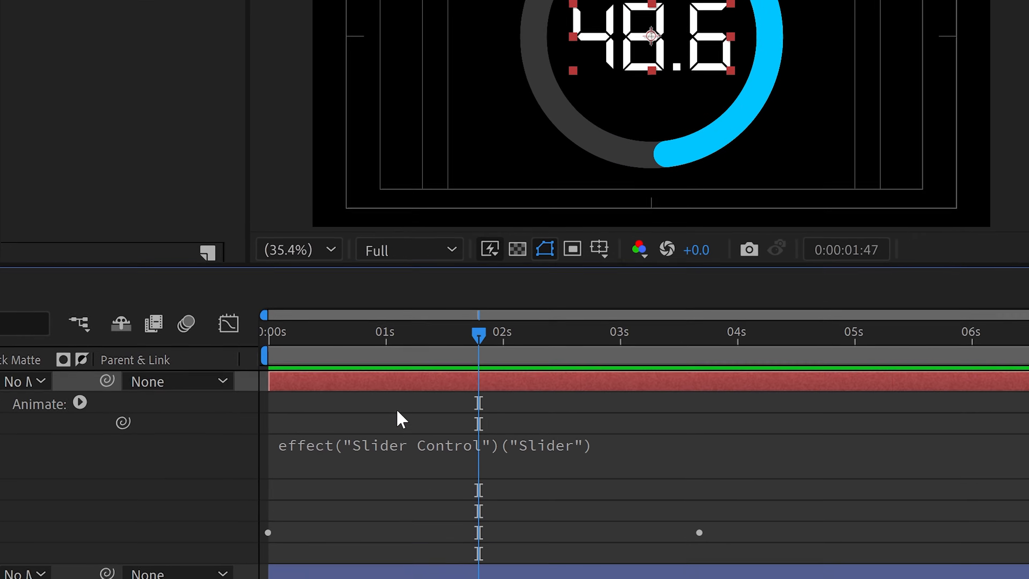
left_click(350, 461)
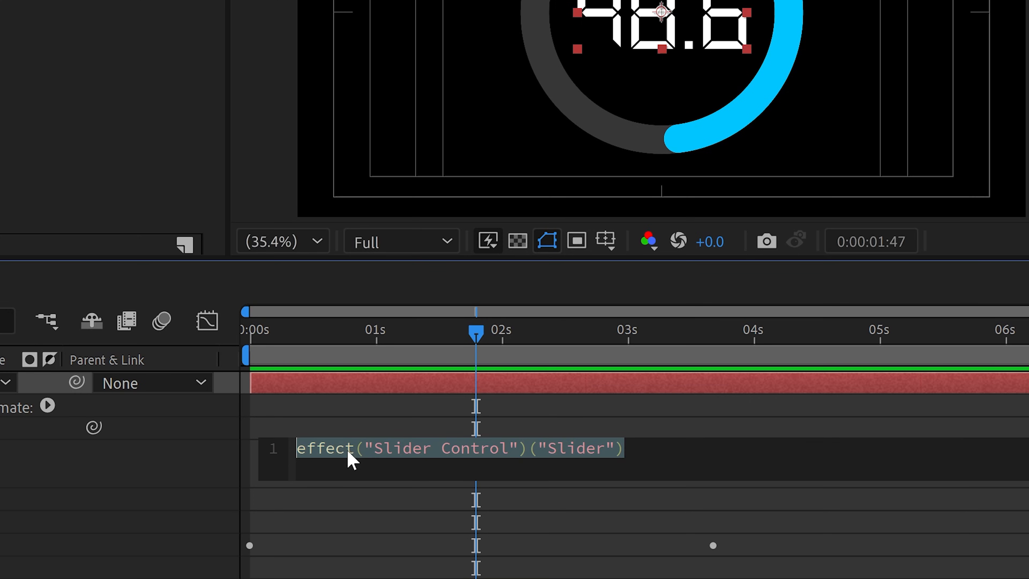
type("effect(\"Slider Control\")(\"Slider\").value.toFixed() + \"%\"")
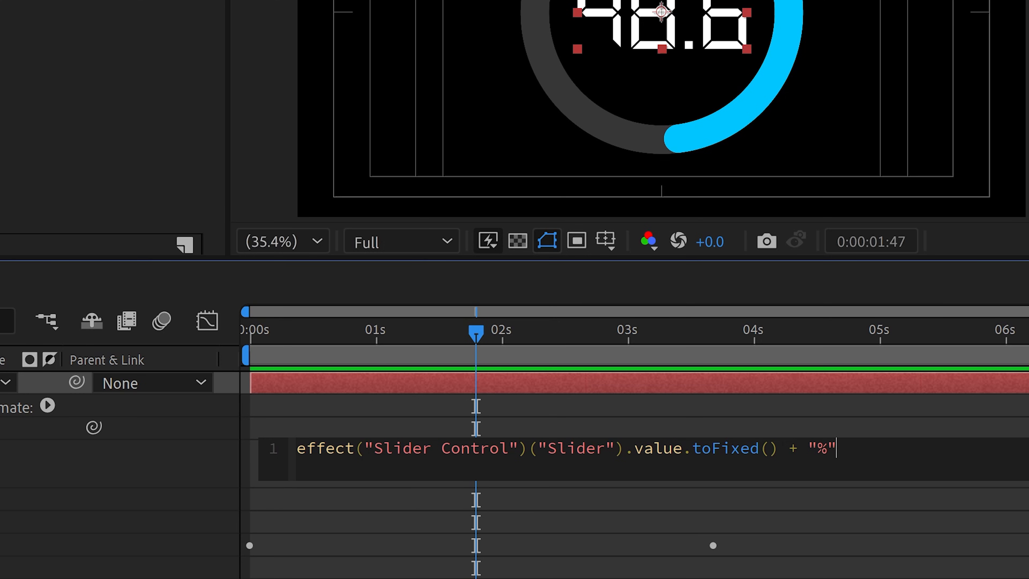
left_click(660, 496)
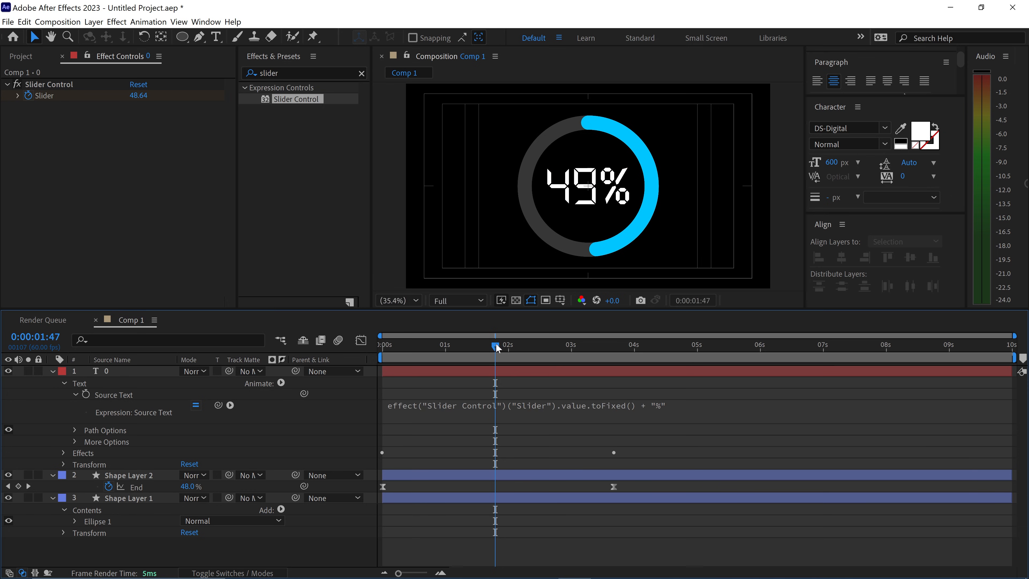
Preview the percentage counter animation from the start, then park the playhead at 0:00:02:48.
left_click_drag(475, 329, 383, 347)
key("space")
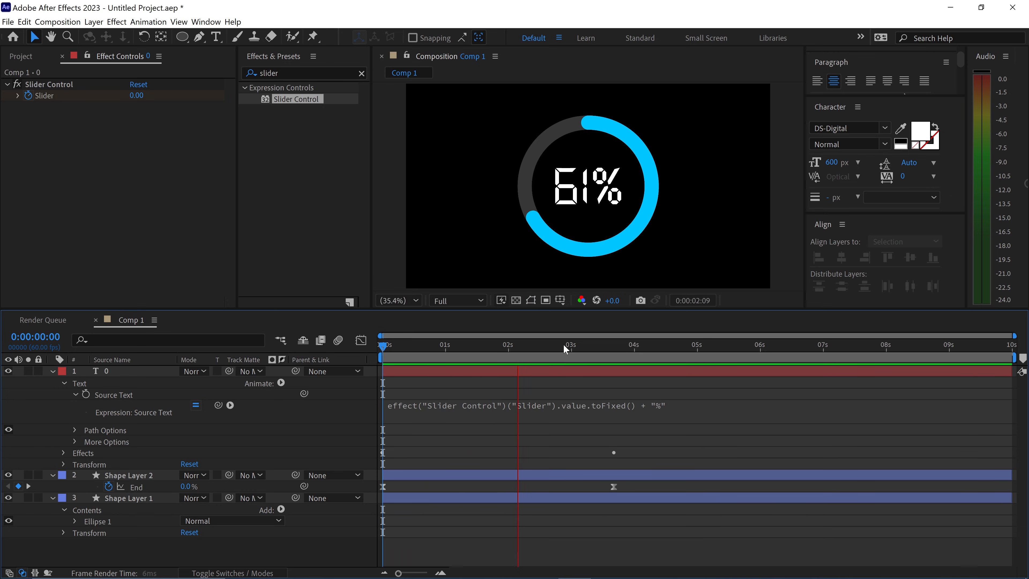
left_click_drag(571, 348, 561, 350)
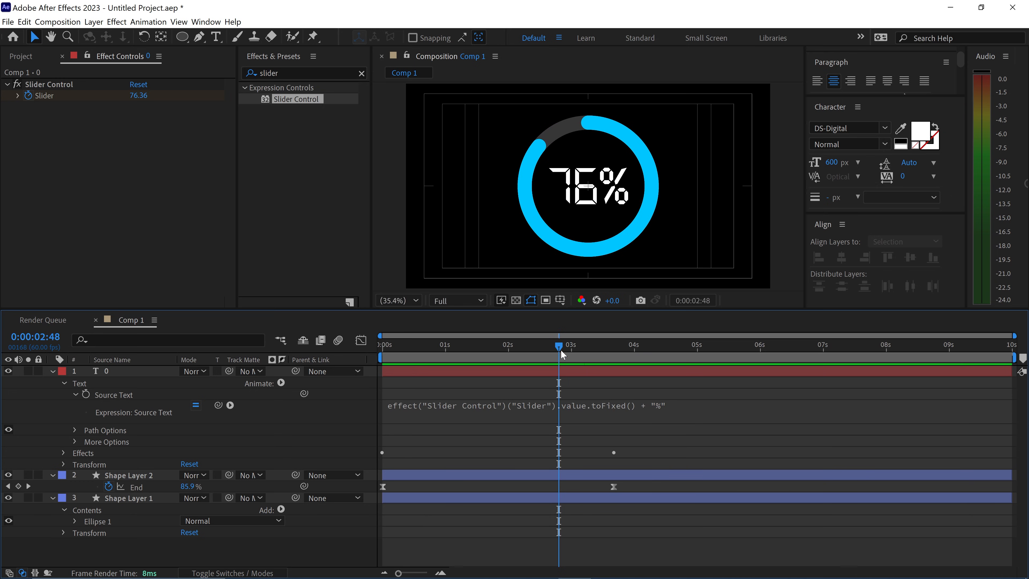
Find the Stylize Glow effect, apply it to the text layer and set its Glow Radius to 55.
left_click(247, 74)
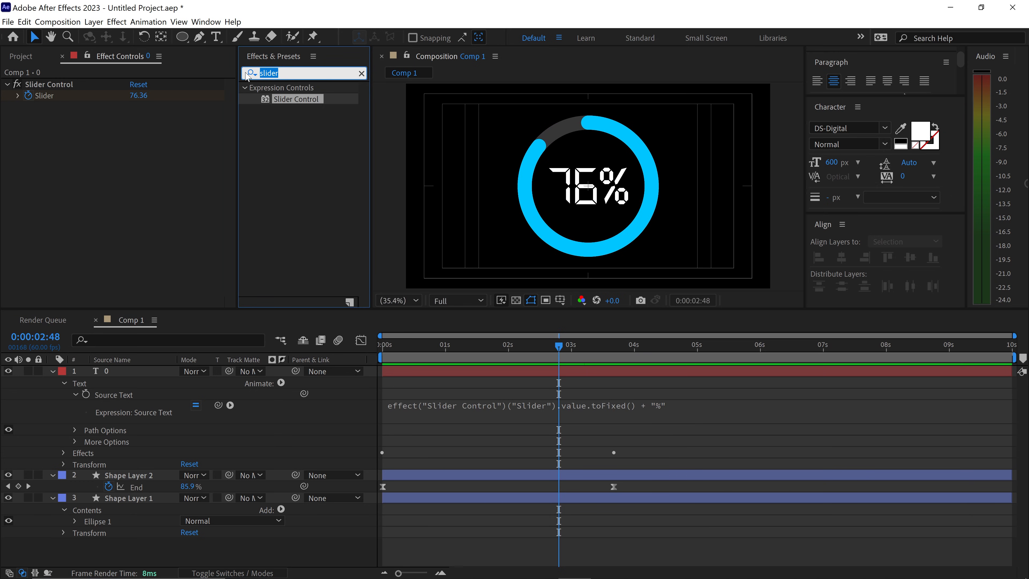
type("glow")
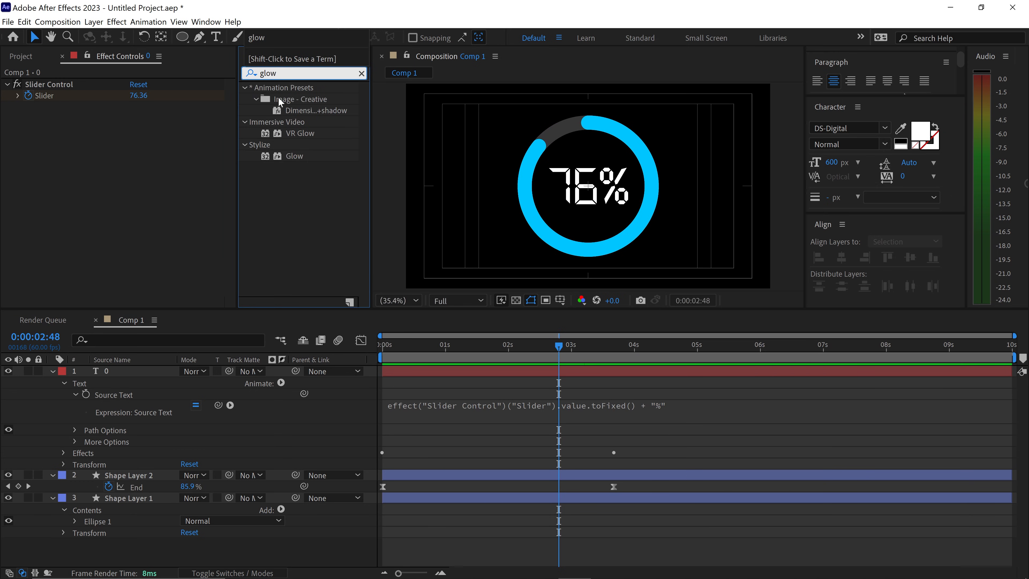
left_click_drag(289, 157, 121, 374)
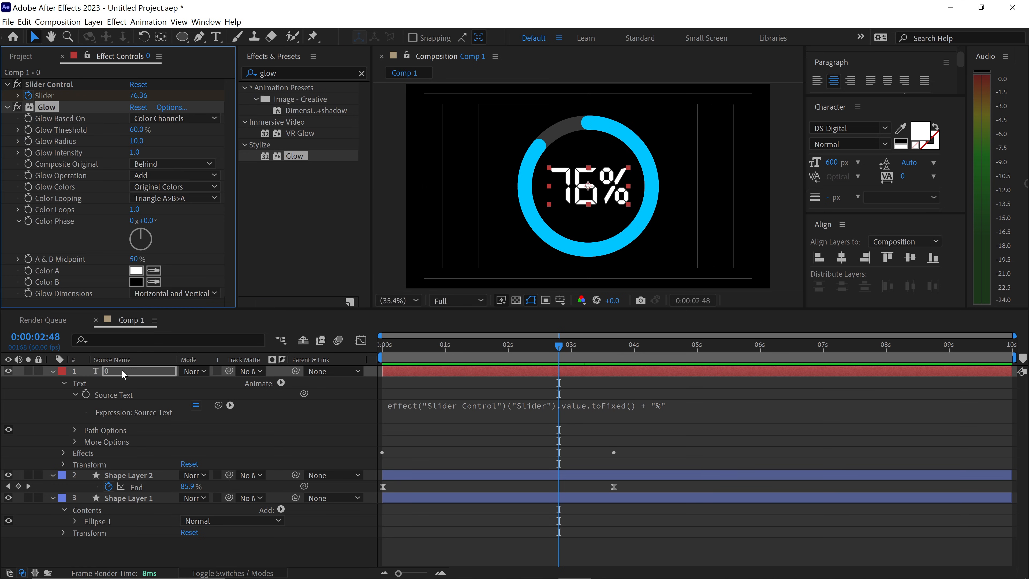
left_click(136, 141)
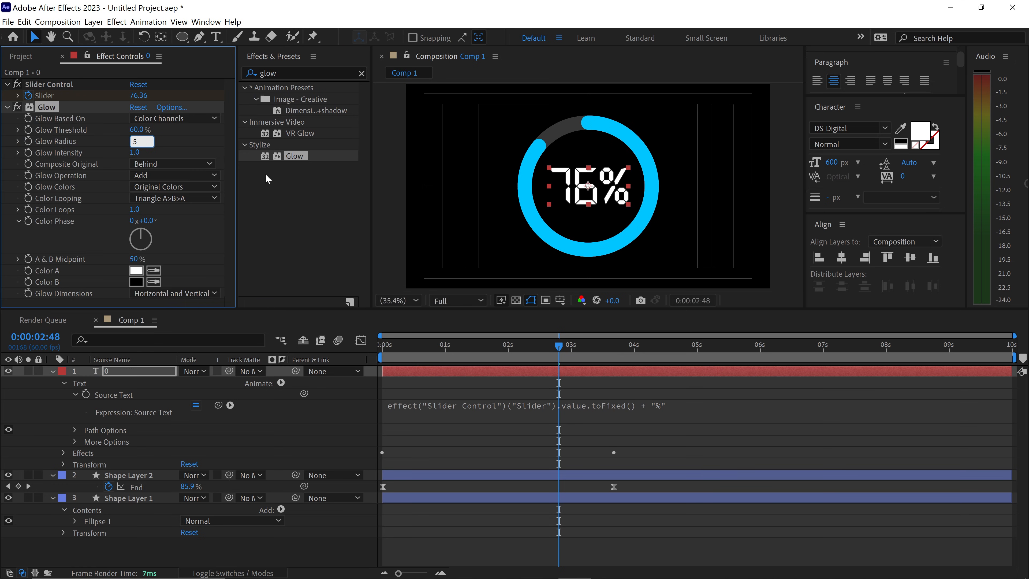
key("Return")
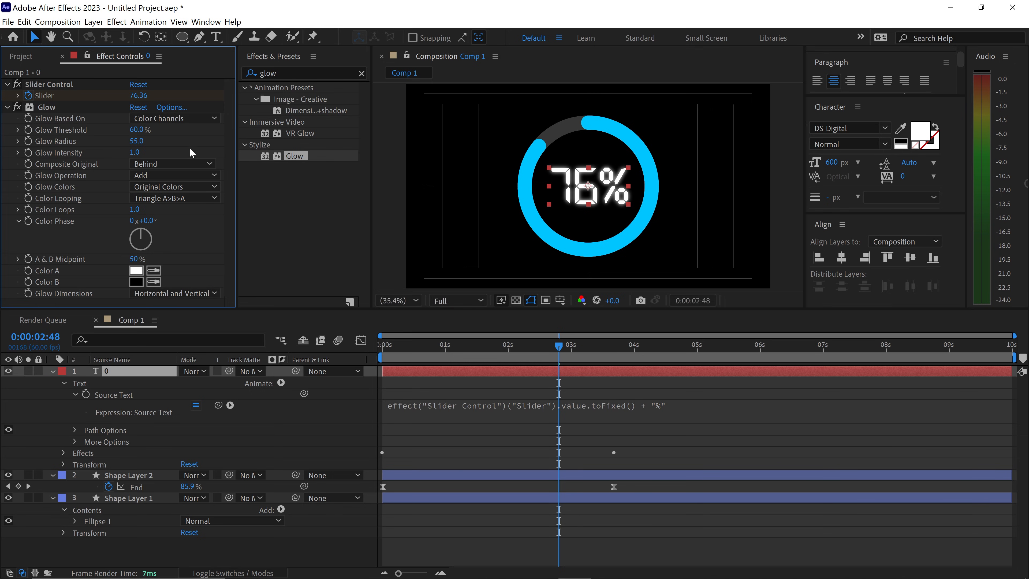
left_click(6, 107)
left_click(520, 436)
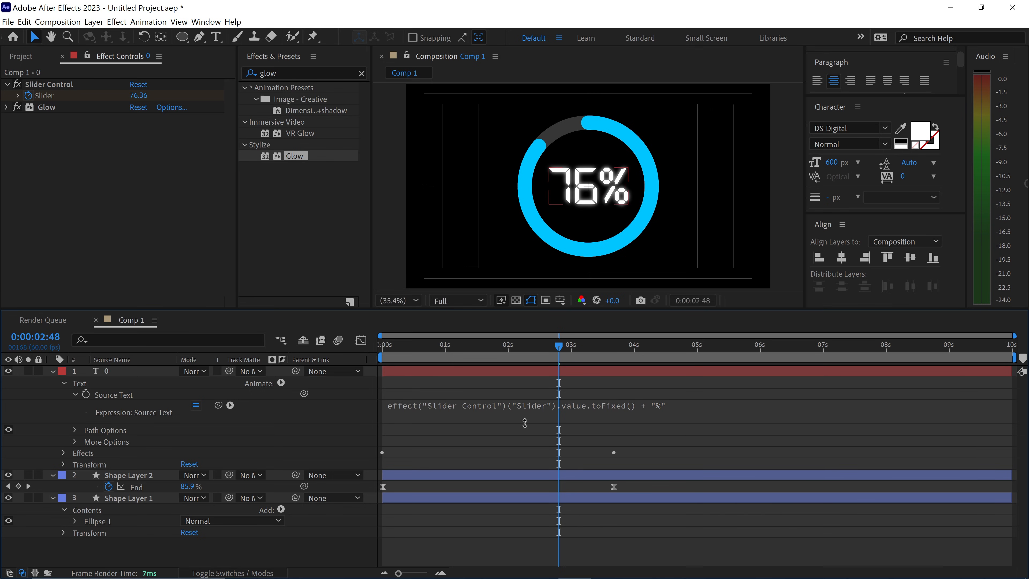